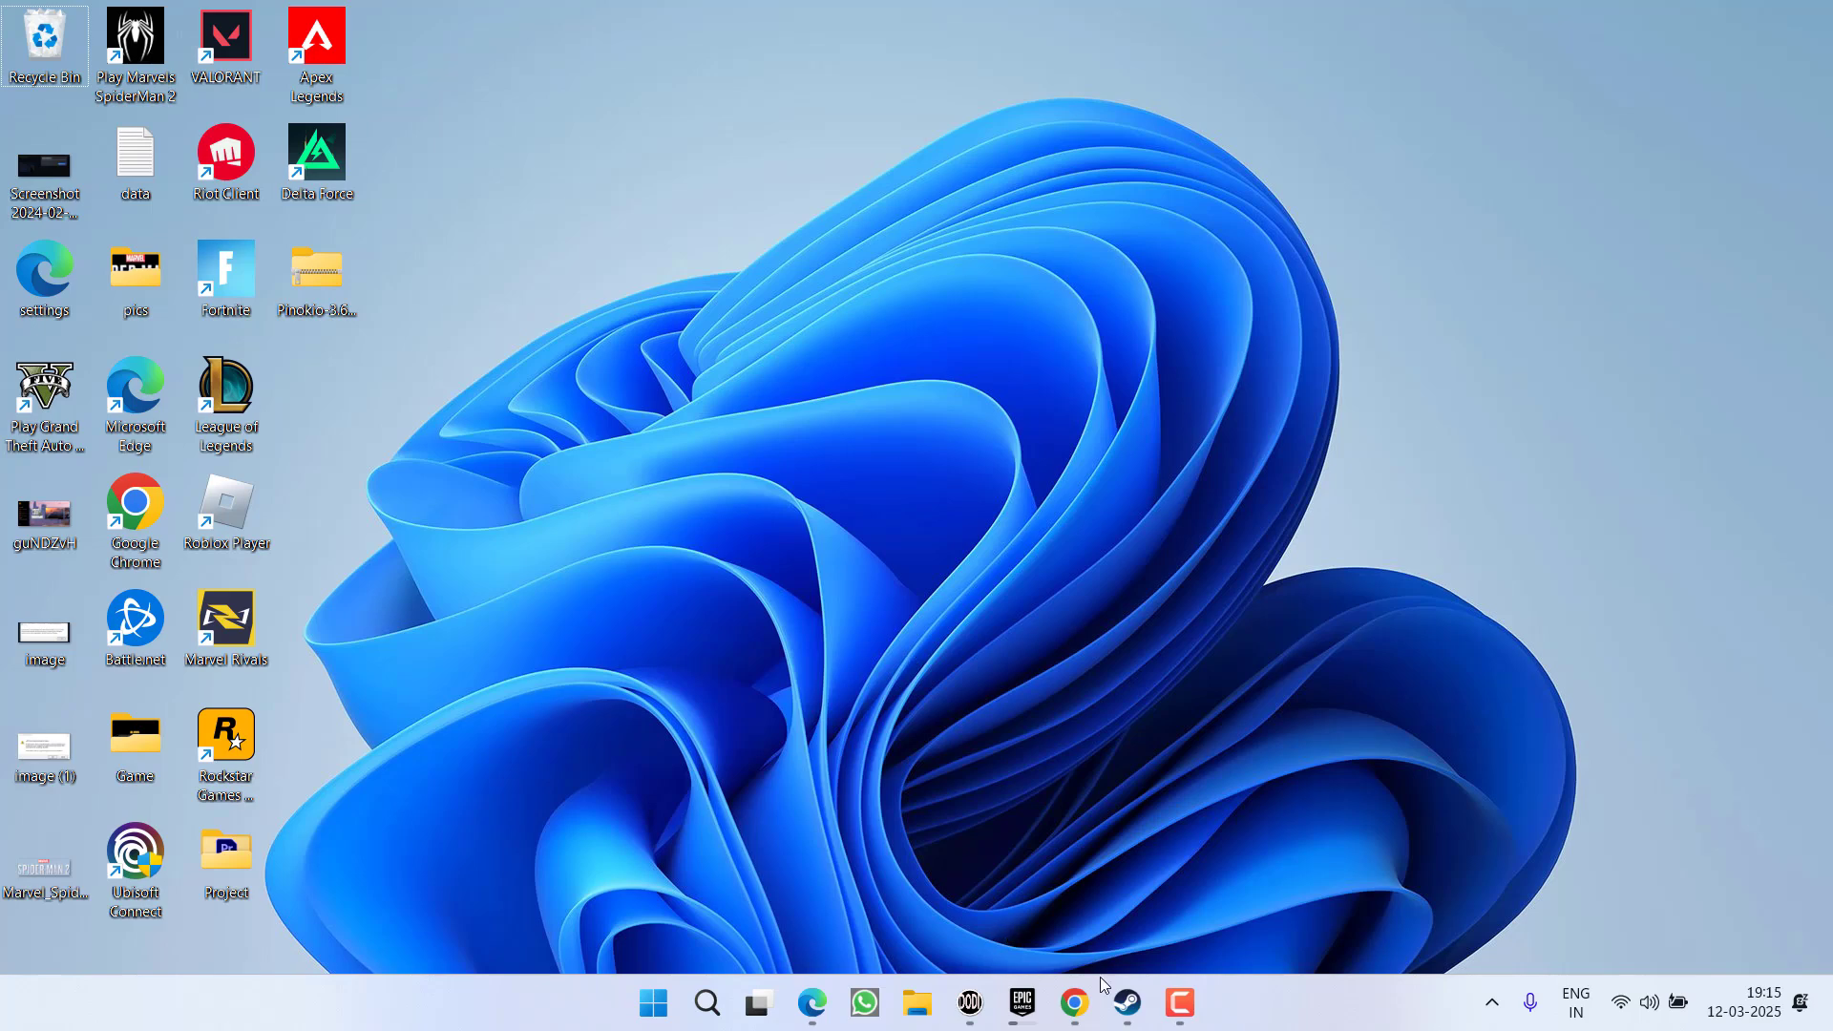
# - In Steam, verify the integrity of the Apex Legends installed game files, close the game's properties and exit Steam
pyautogui.click(1128, 1002)
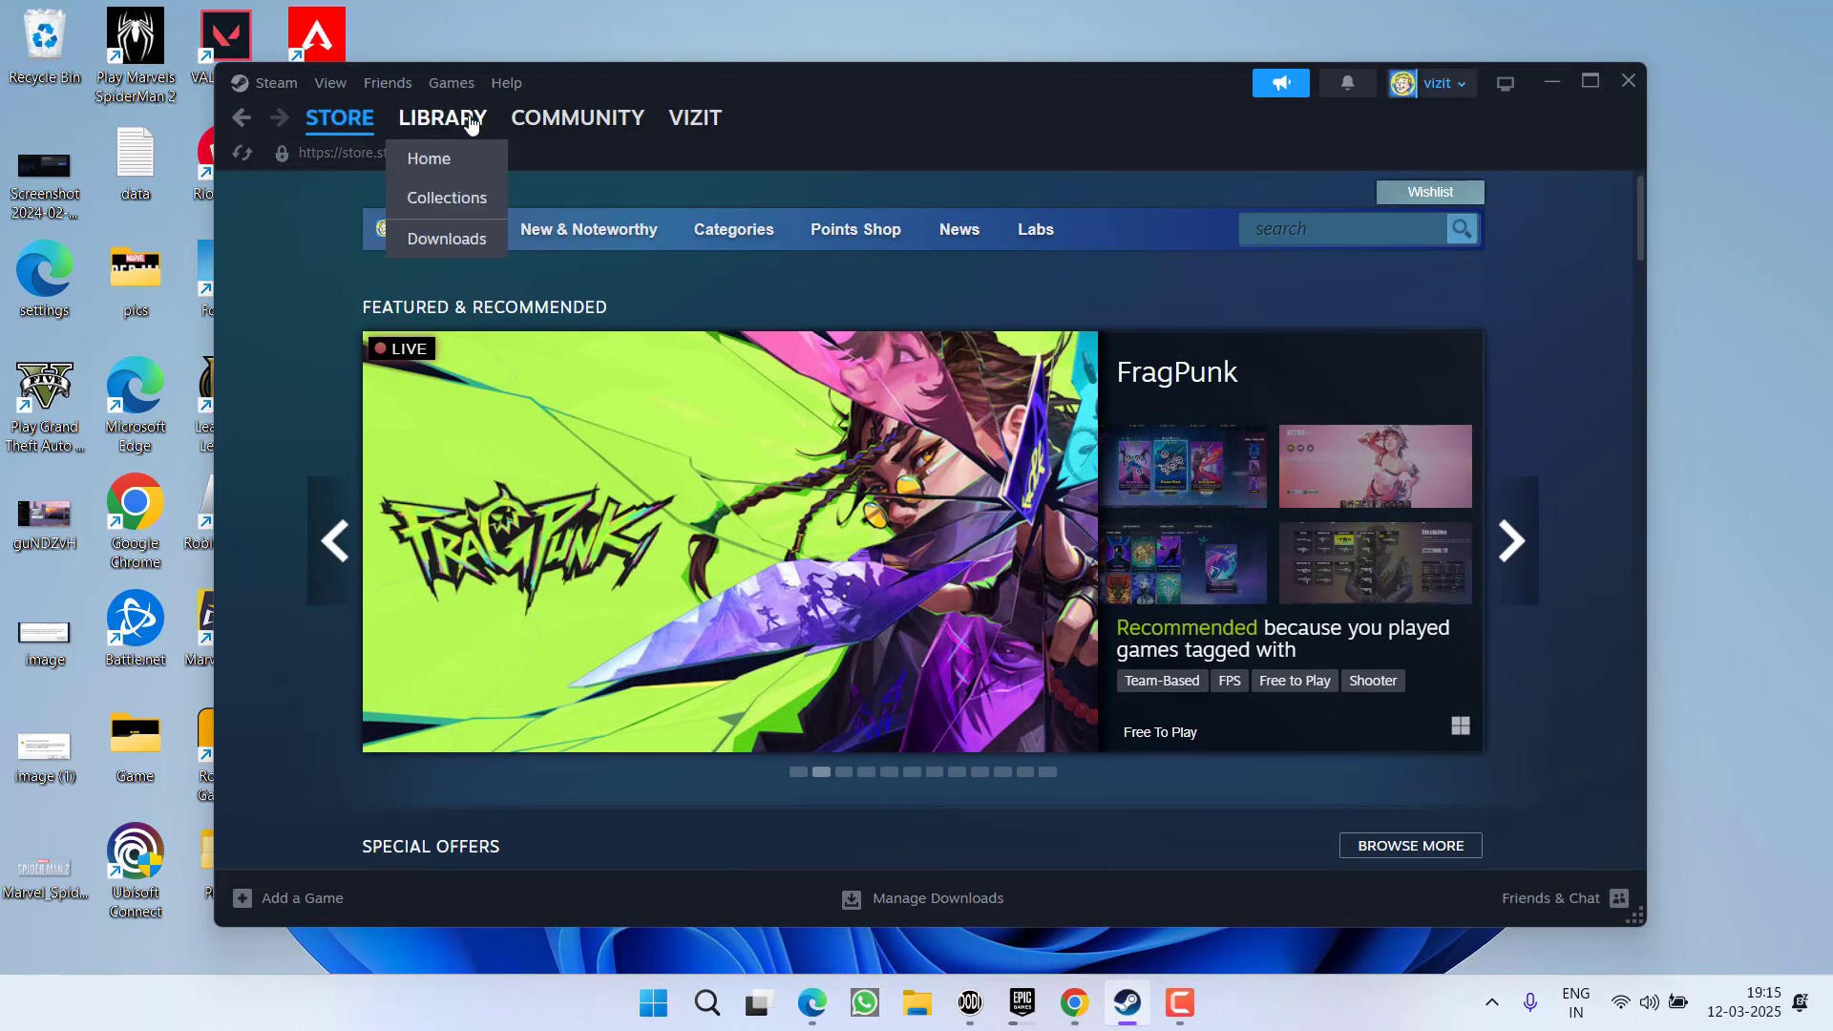
pyautogui.click(442, 117)
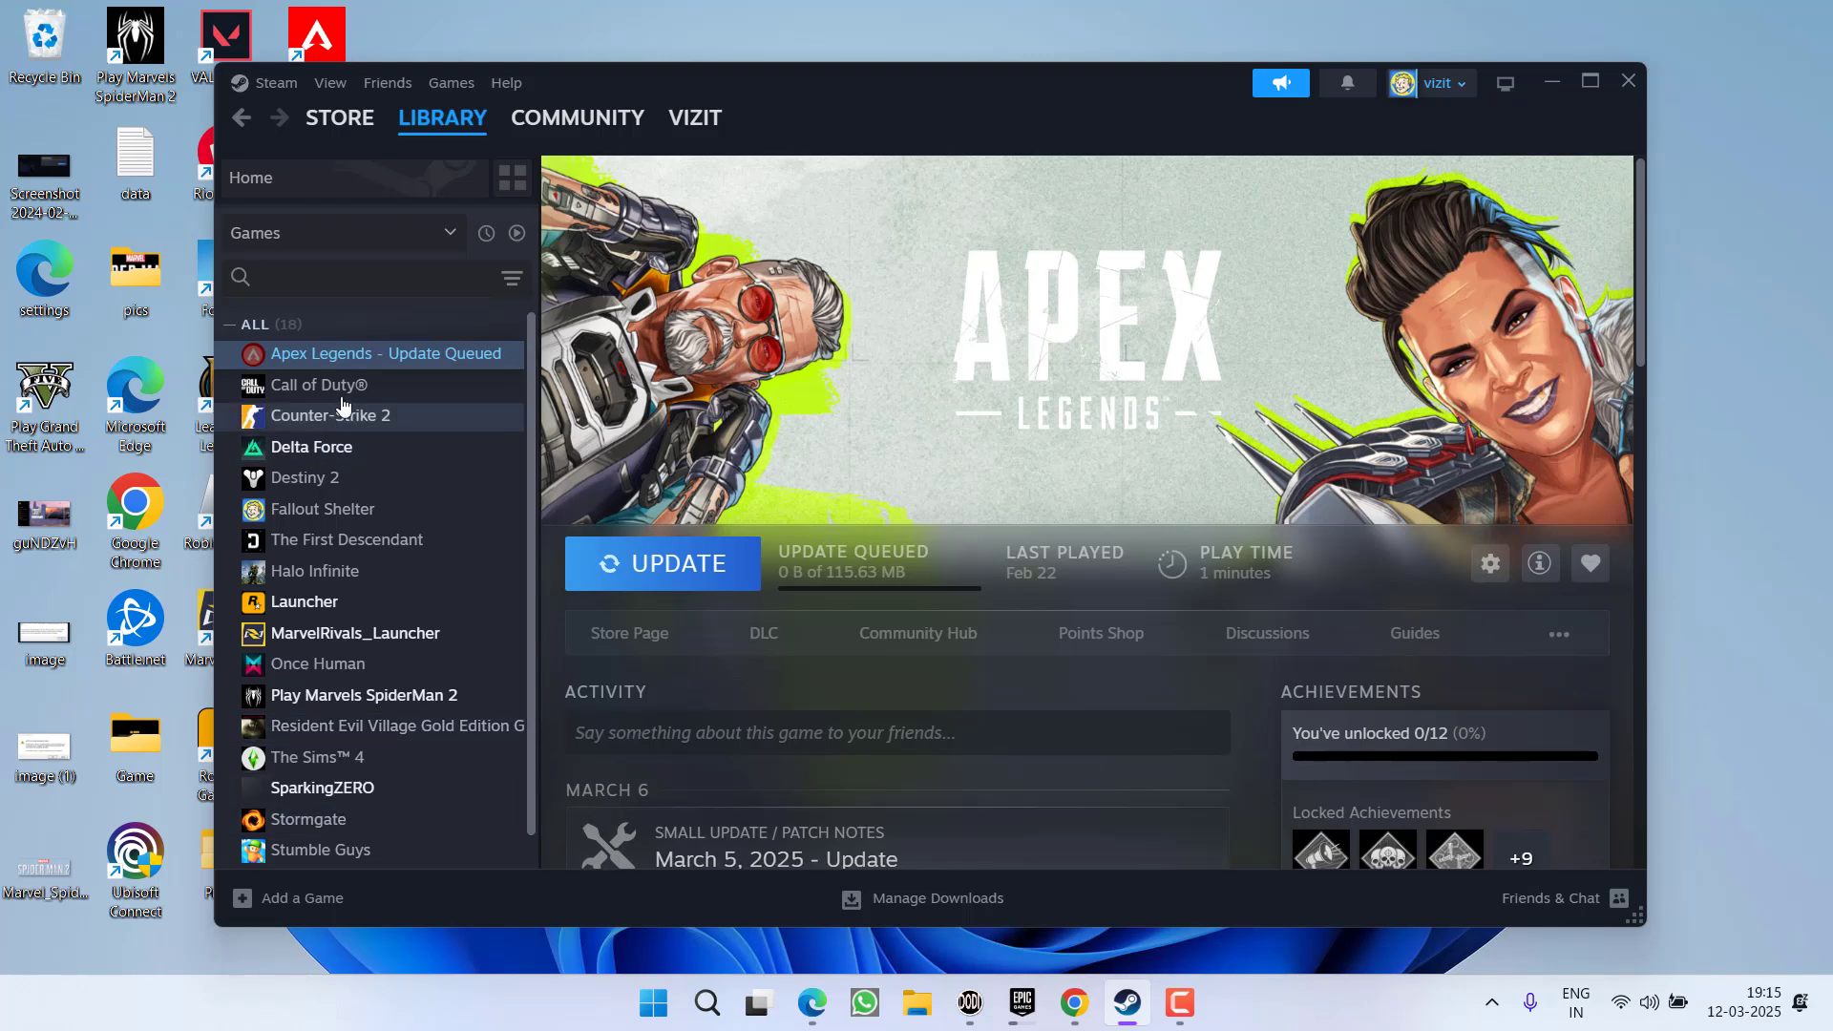
pyautogui.rightClick(368, 355)
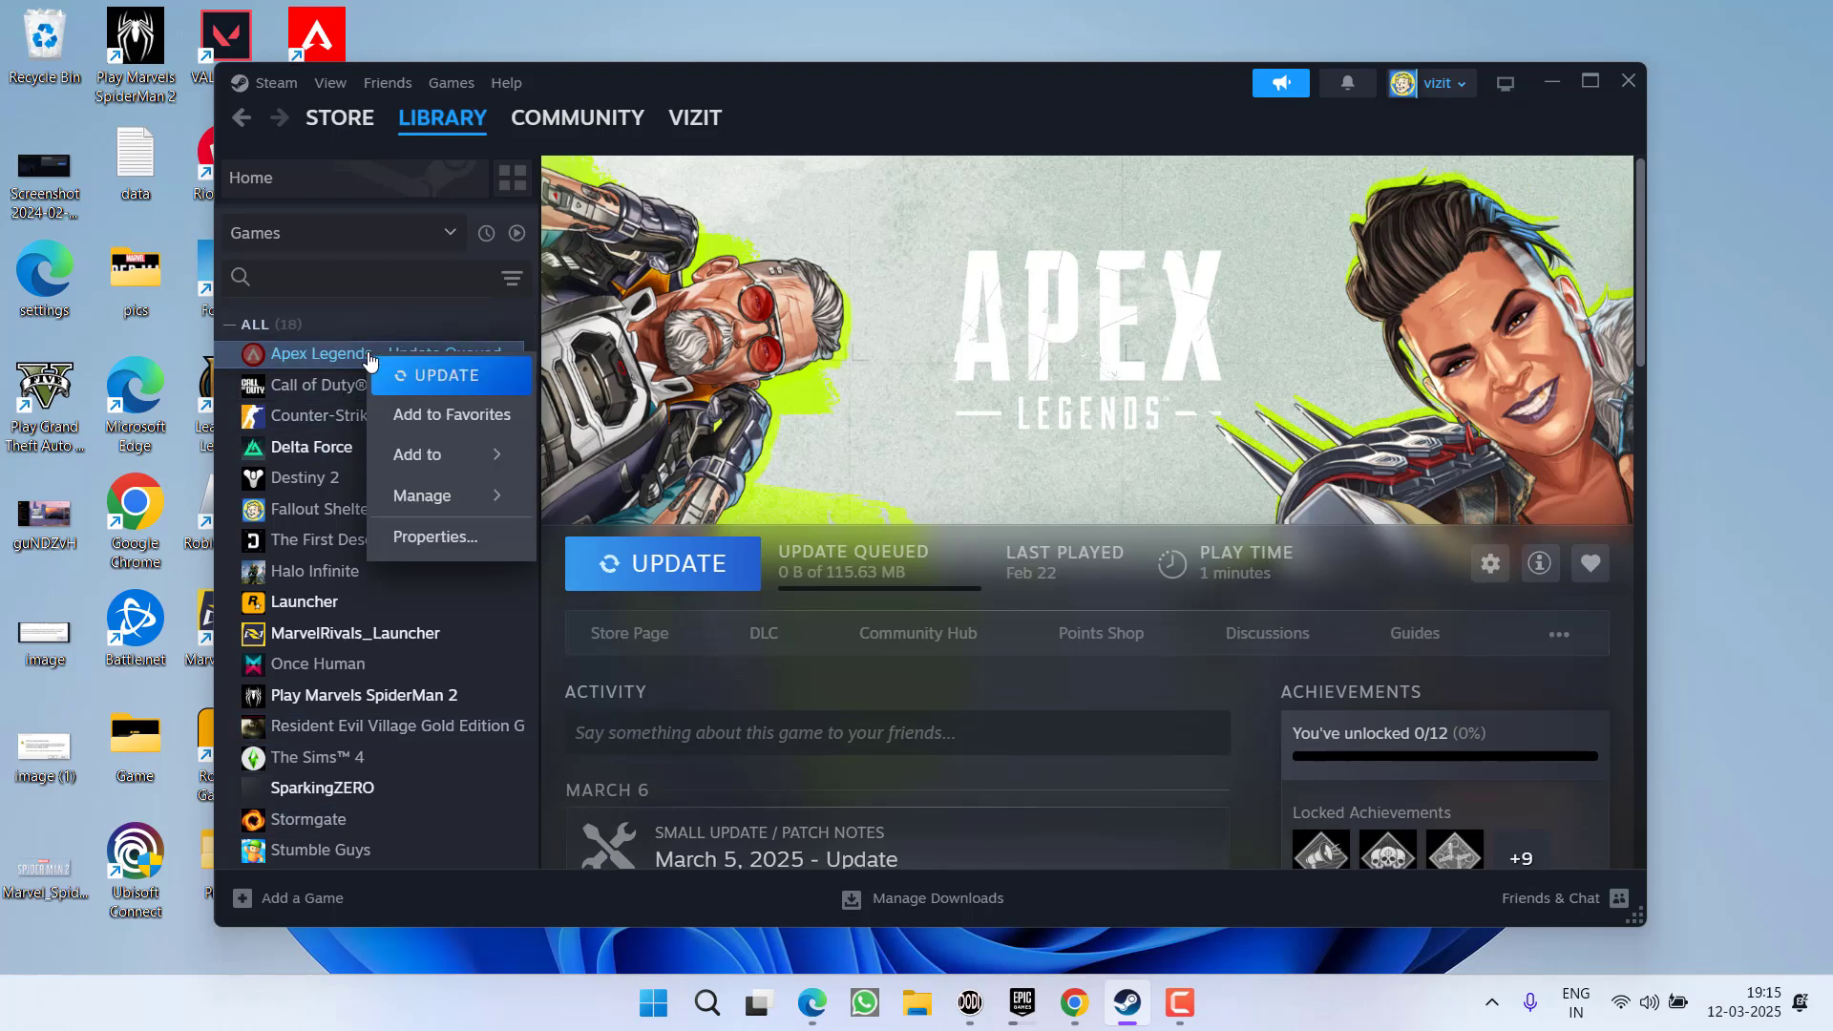
pyautogui.click(464, 535)
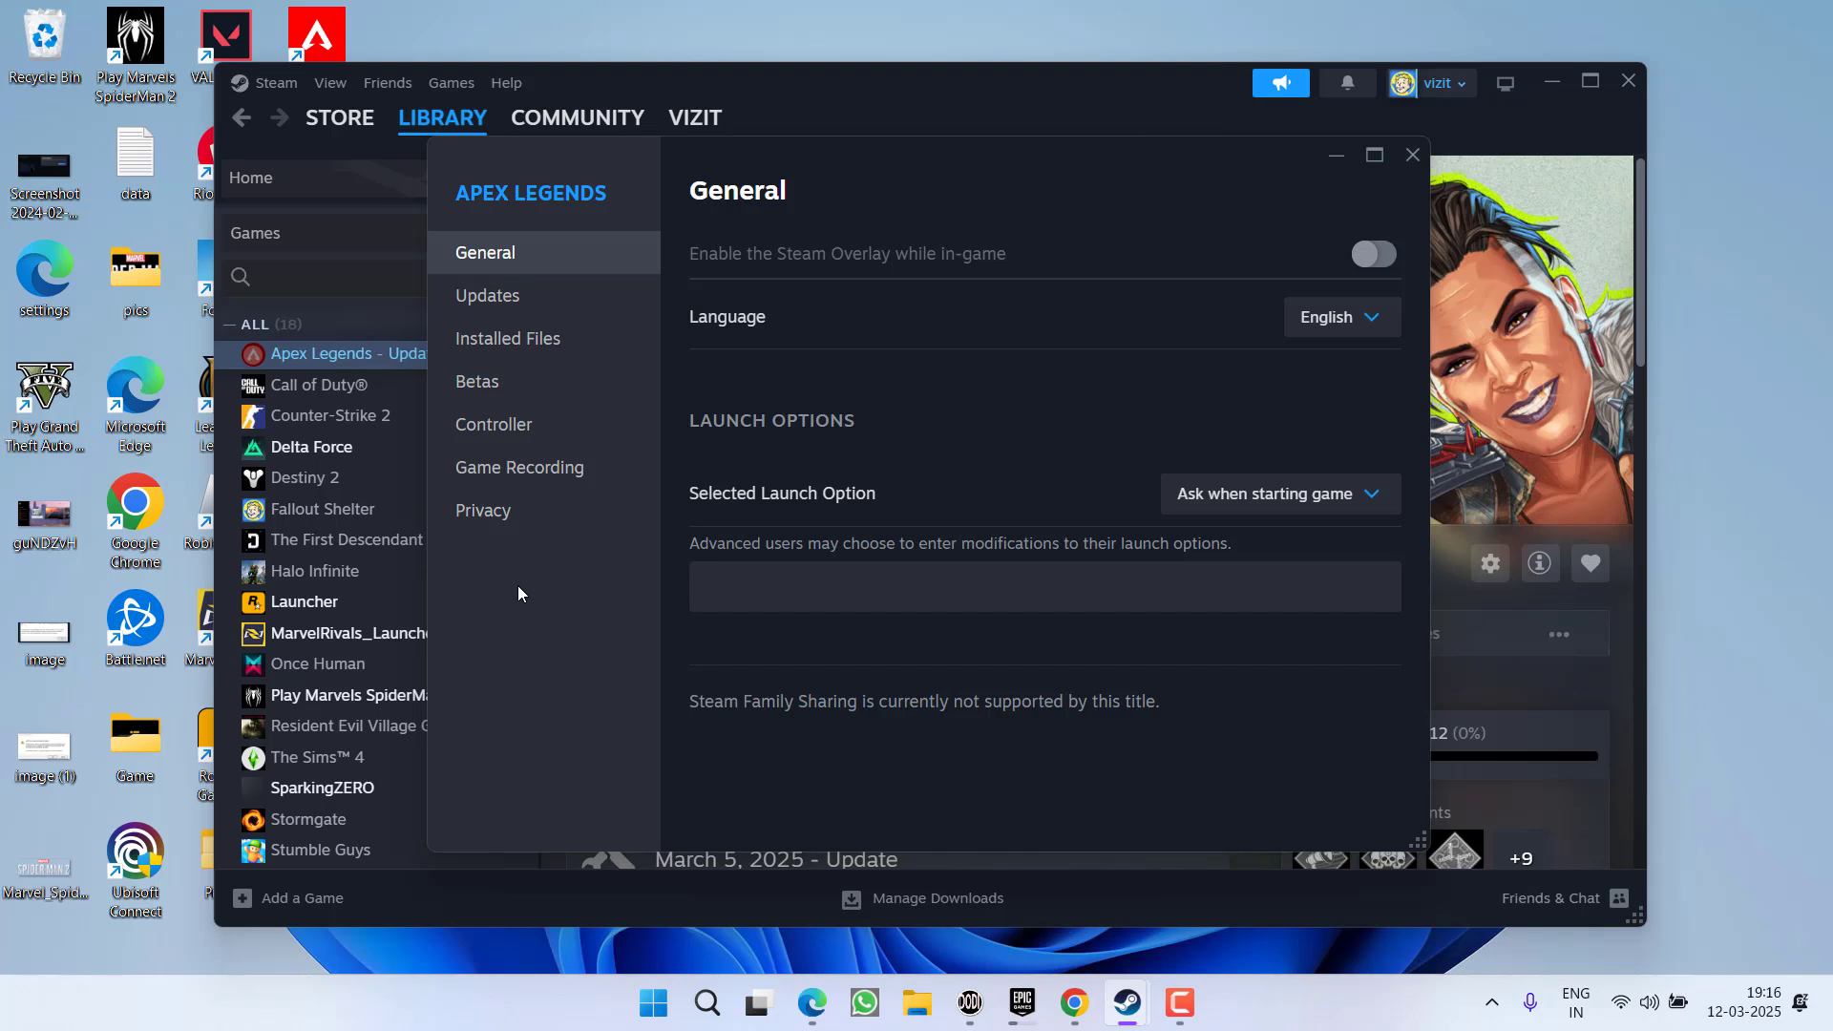
pyautogui.click(549, 339)
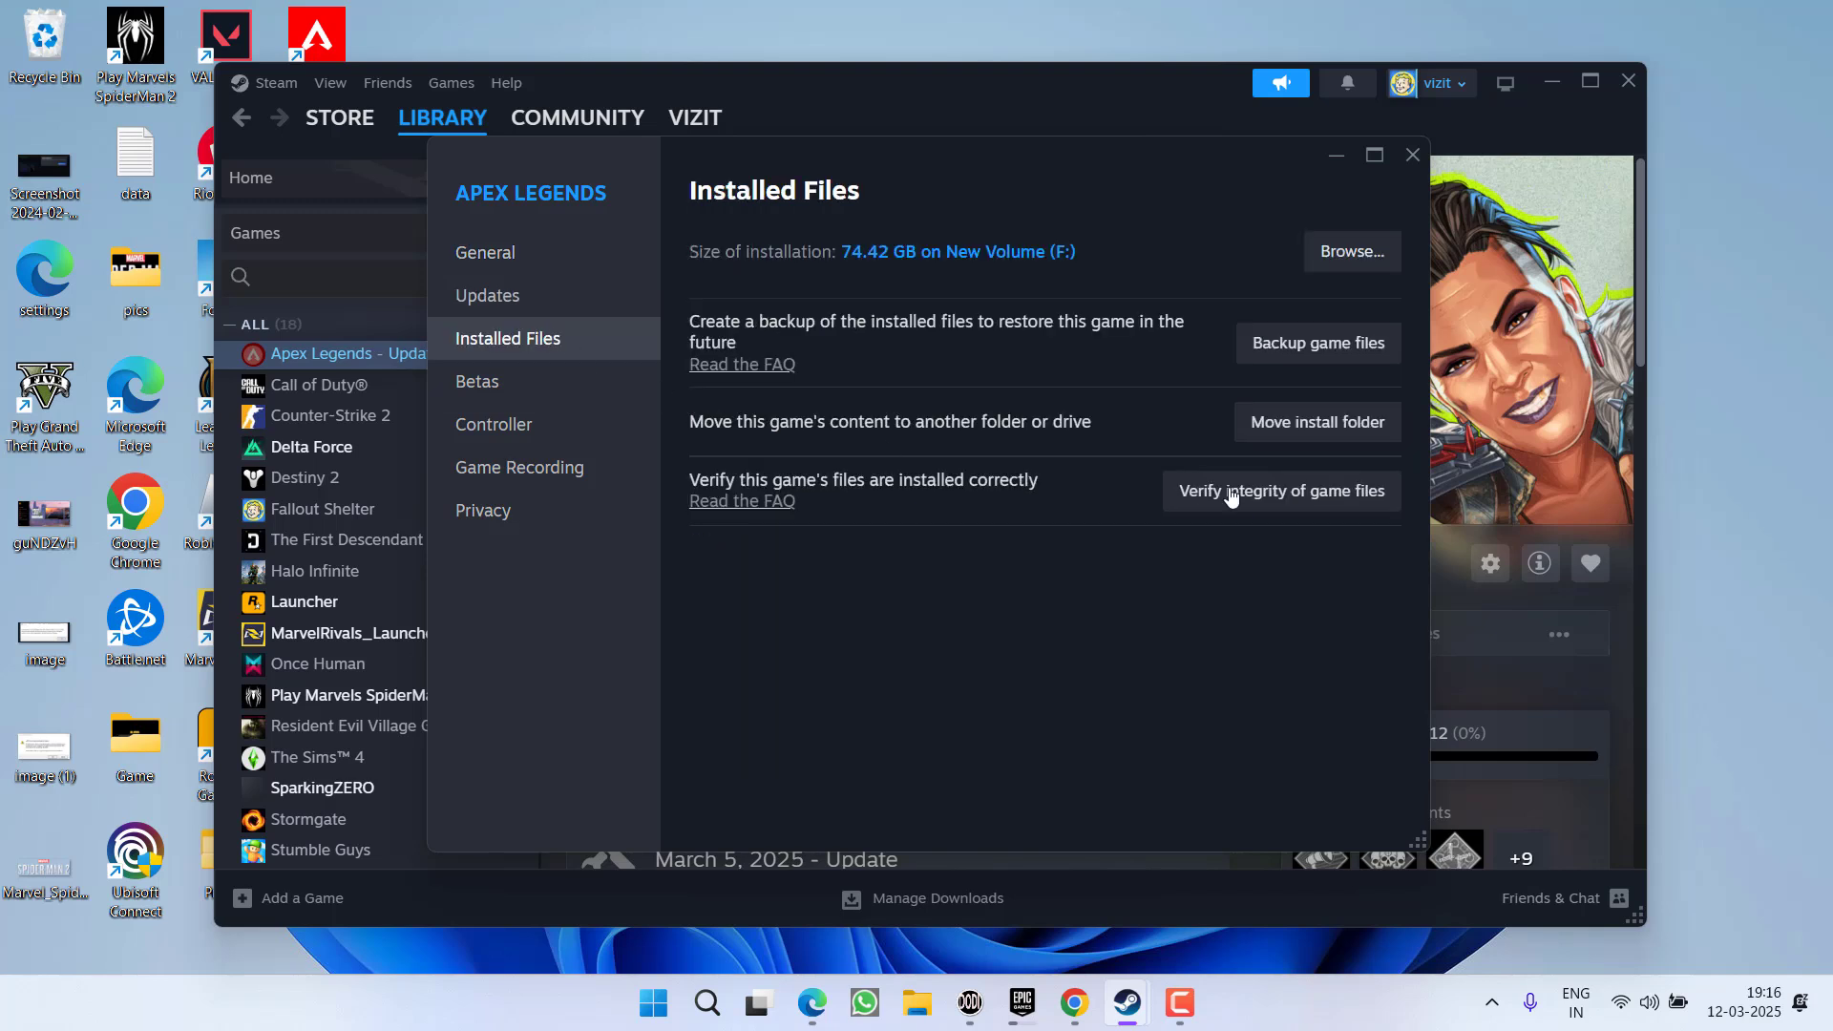
pyautogui.click(1303, 494)
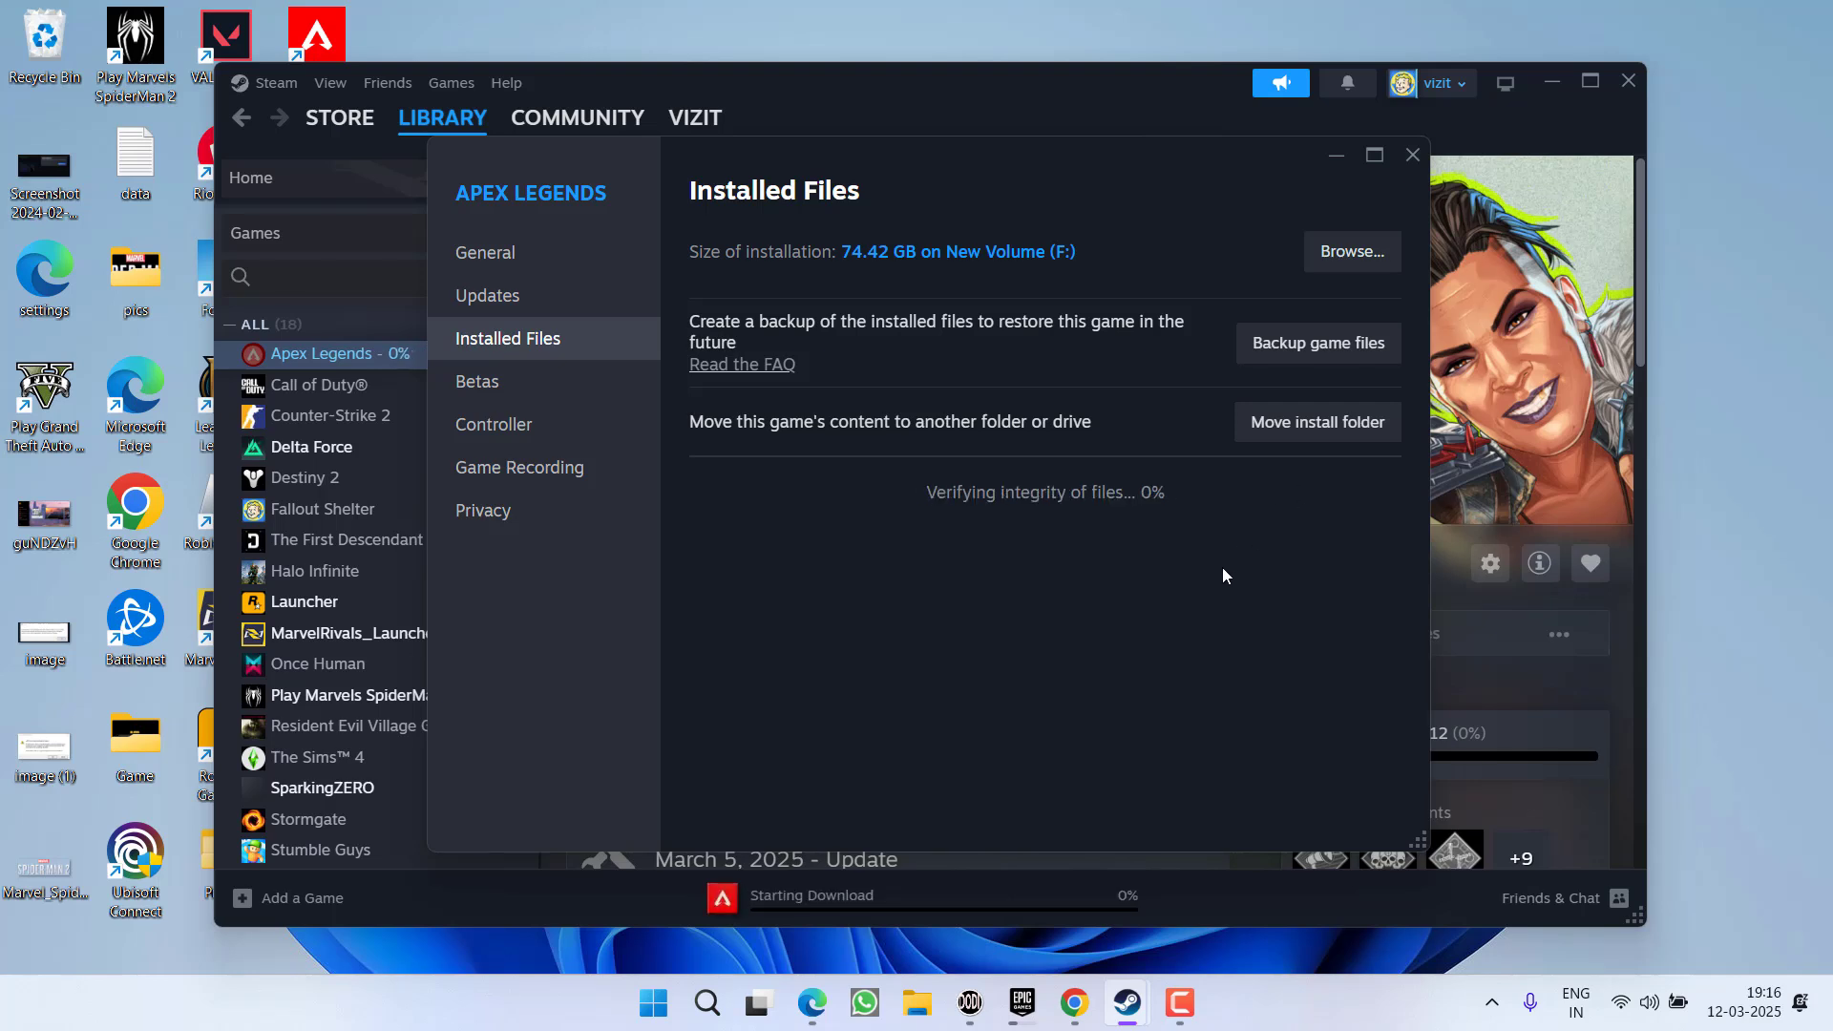
pyautogui.click(1413, 154)
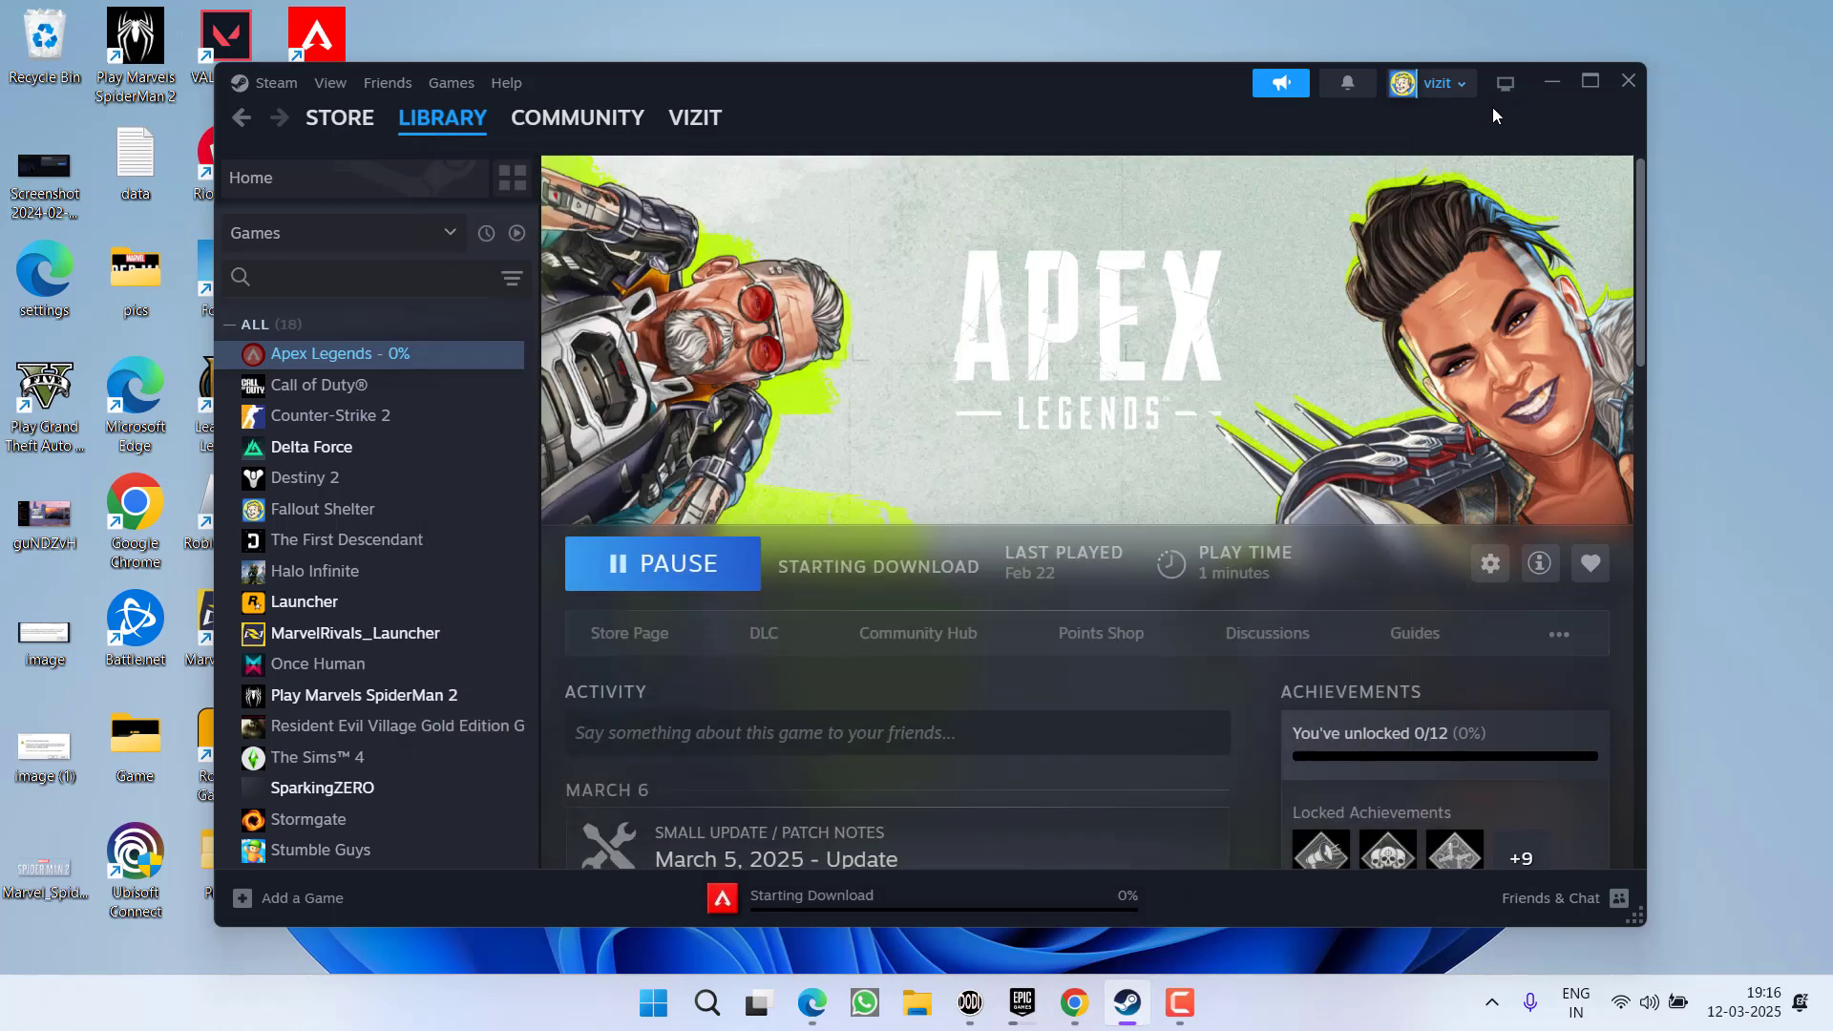
pyautogui.click(269, 83)
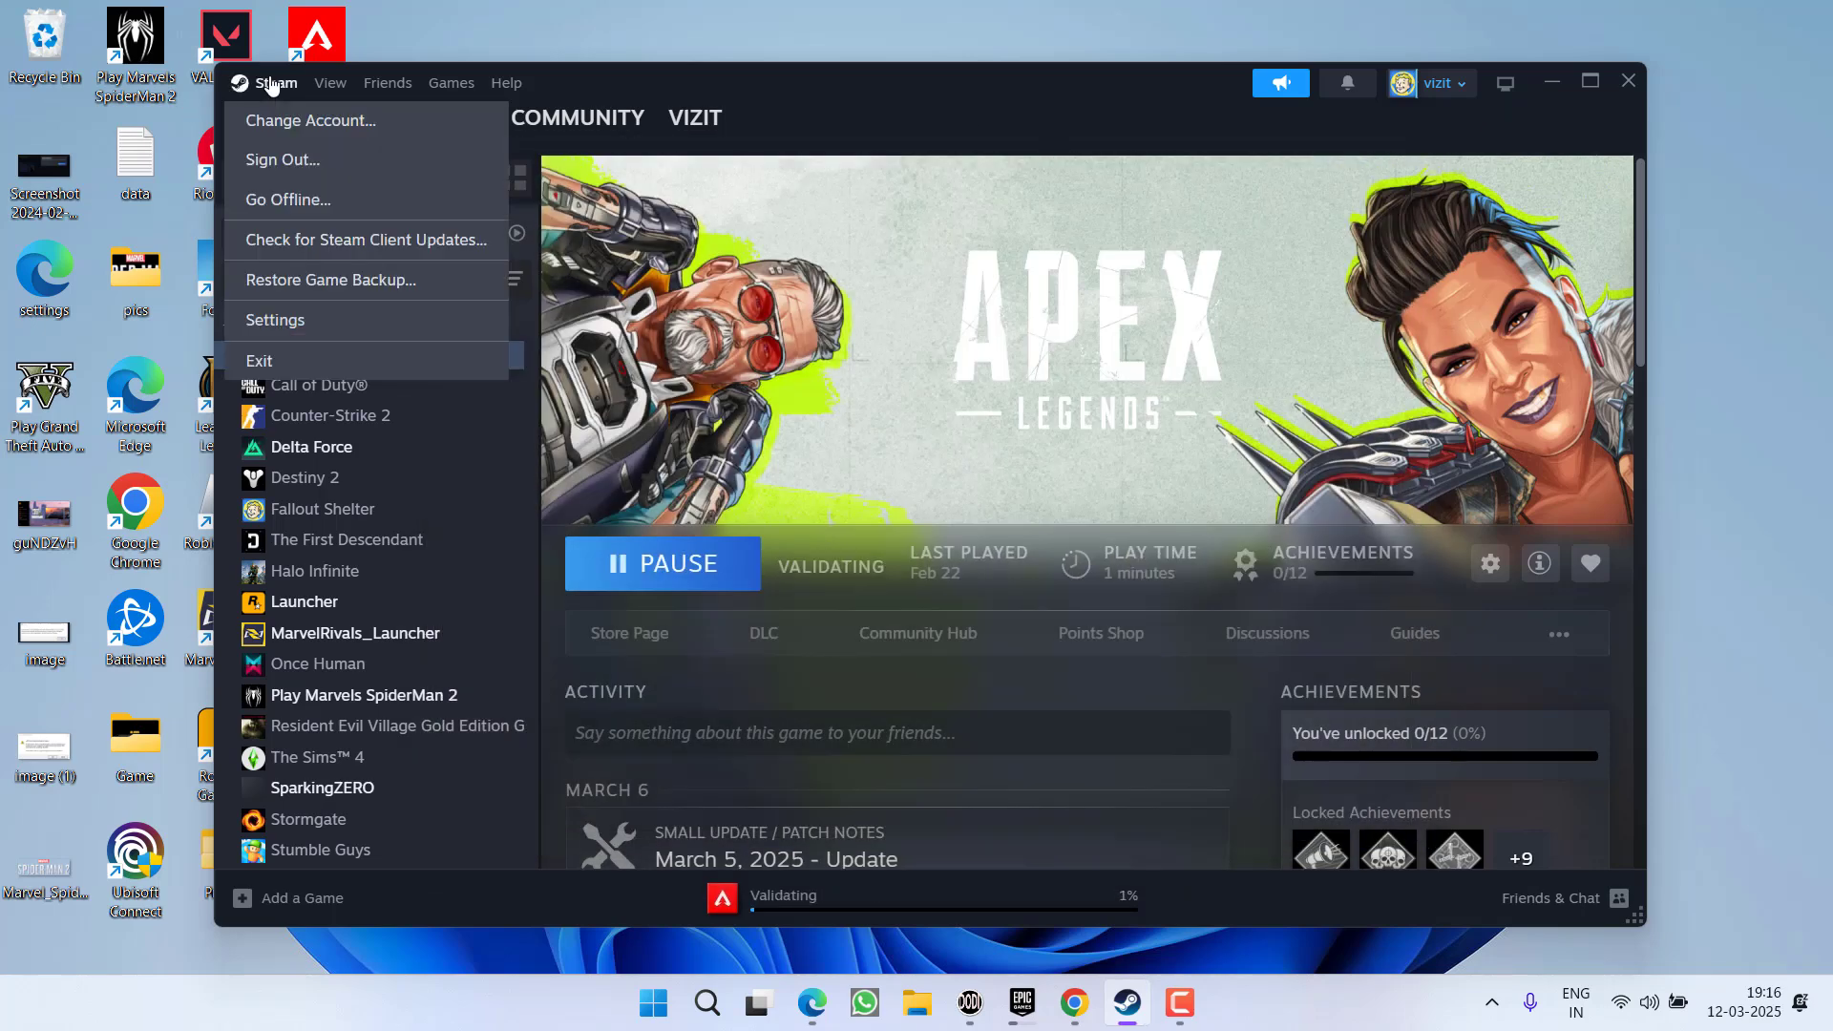
pyautogui.click(329, 363)
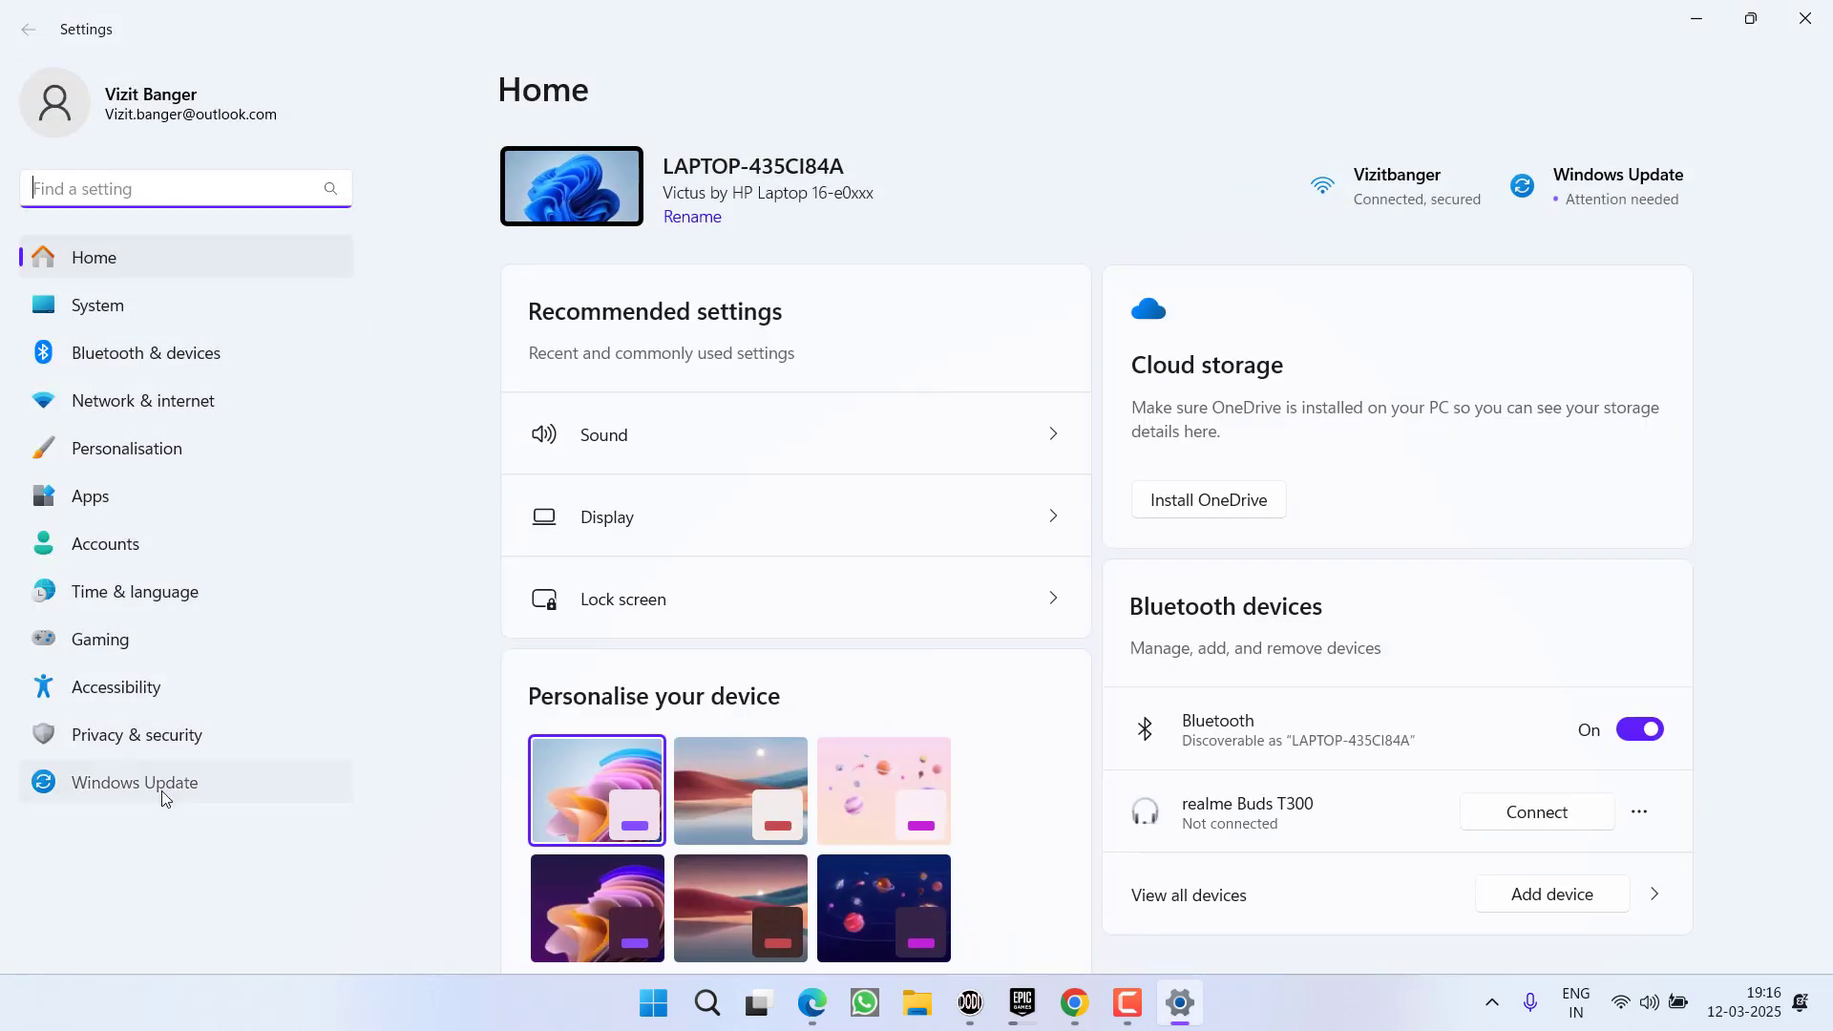
# - Check which updates Windows Update offers for download, and close Windows Settings
pyautogui.click(162, 790)
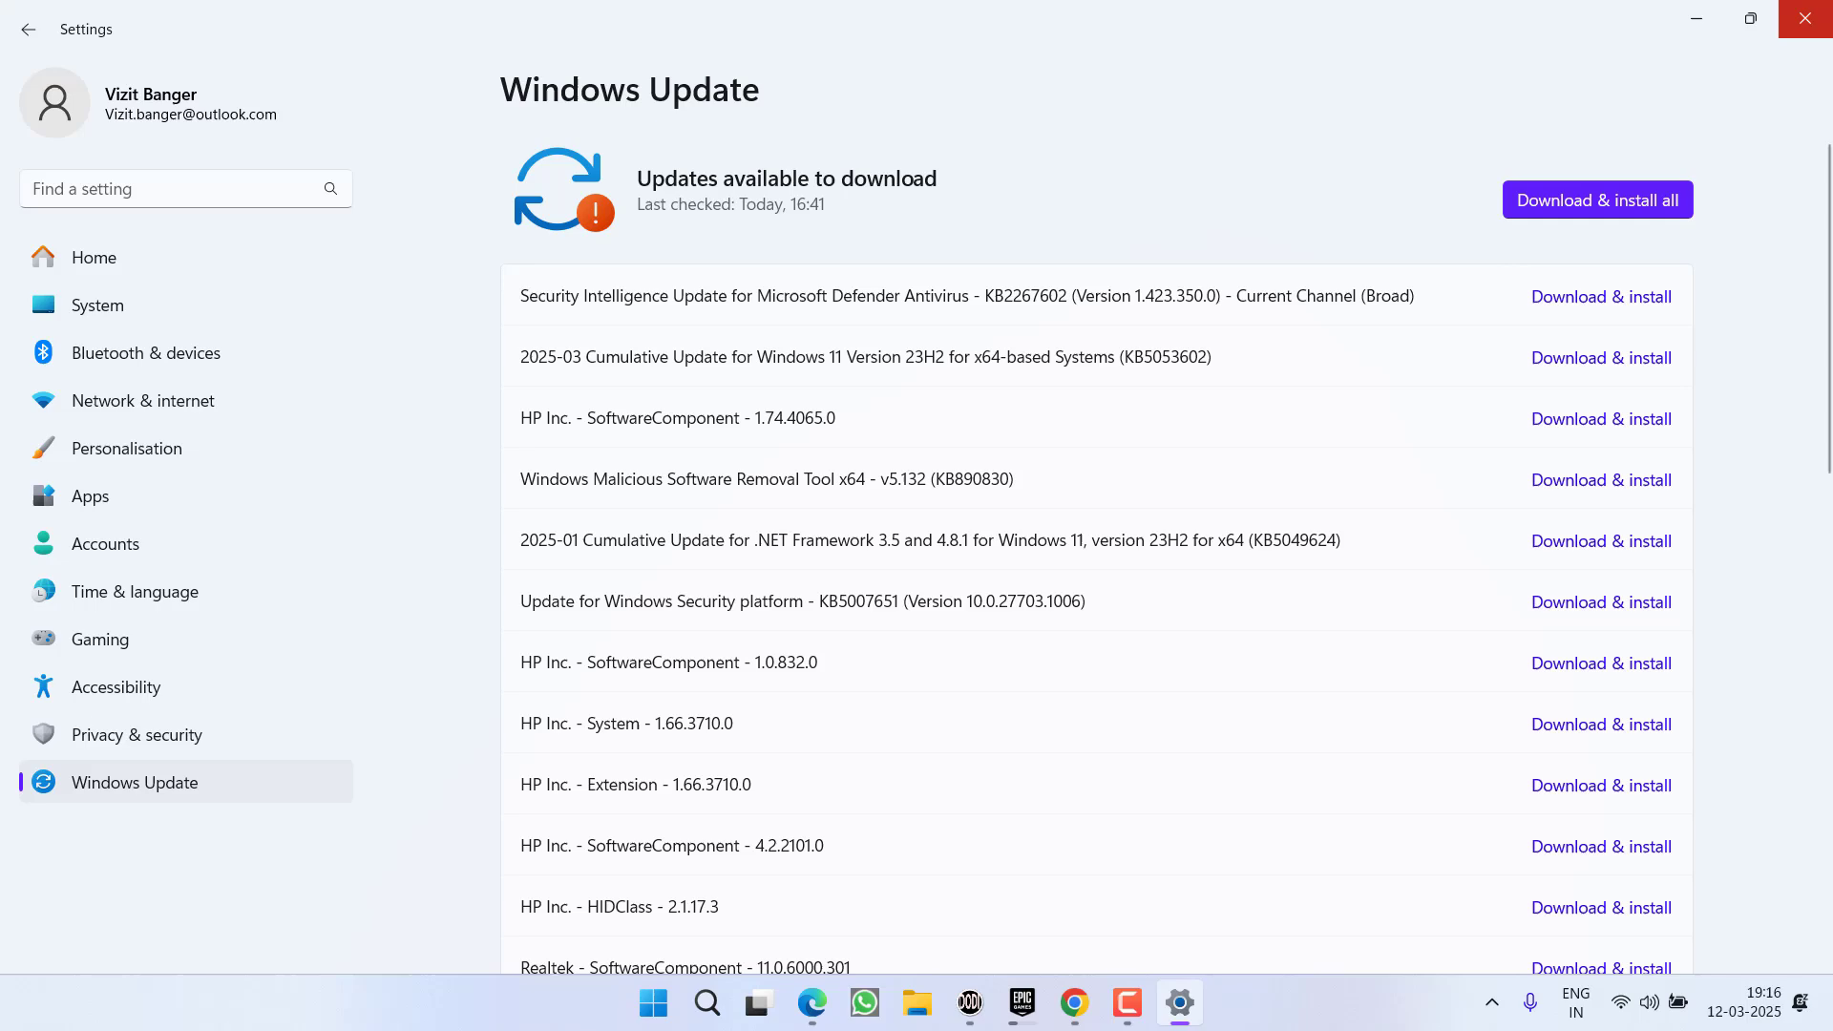
pyautogui.click(1804, 19)
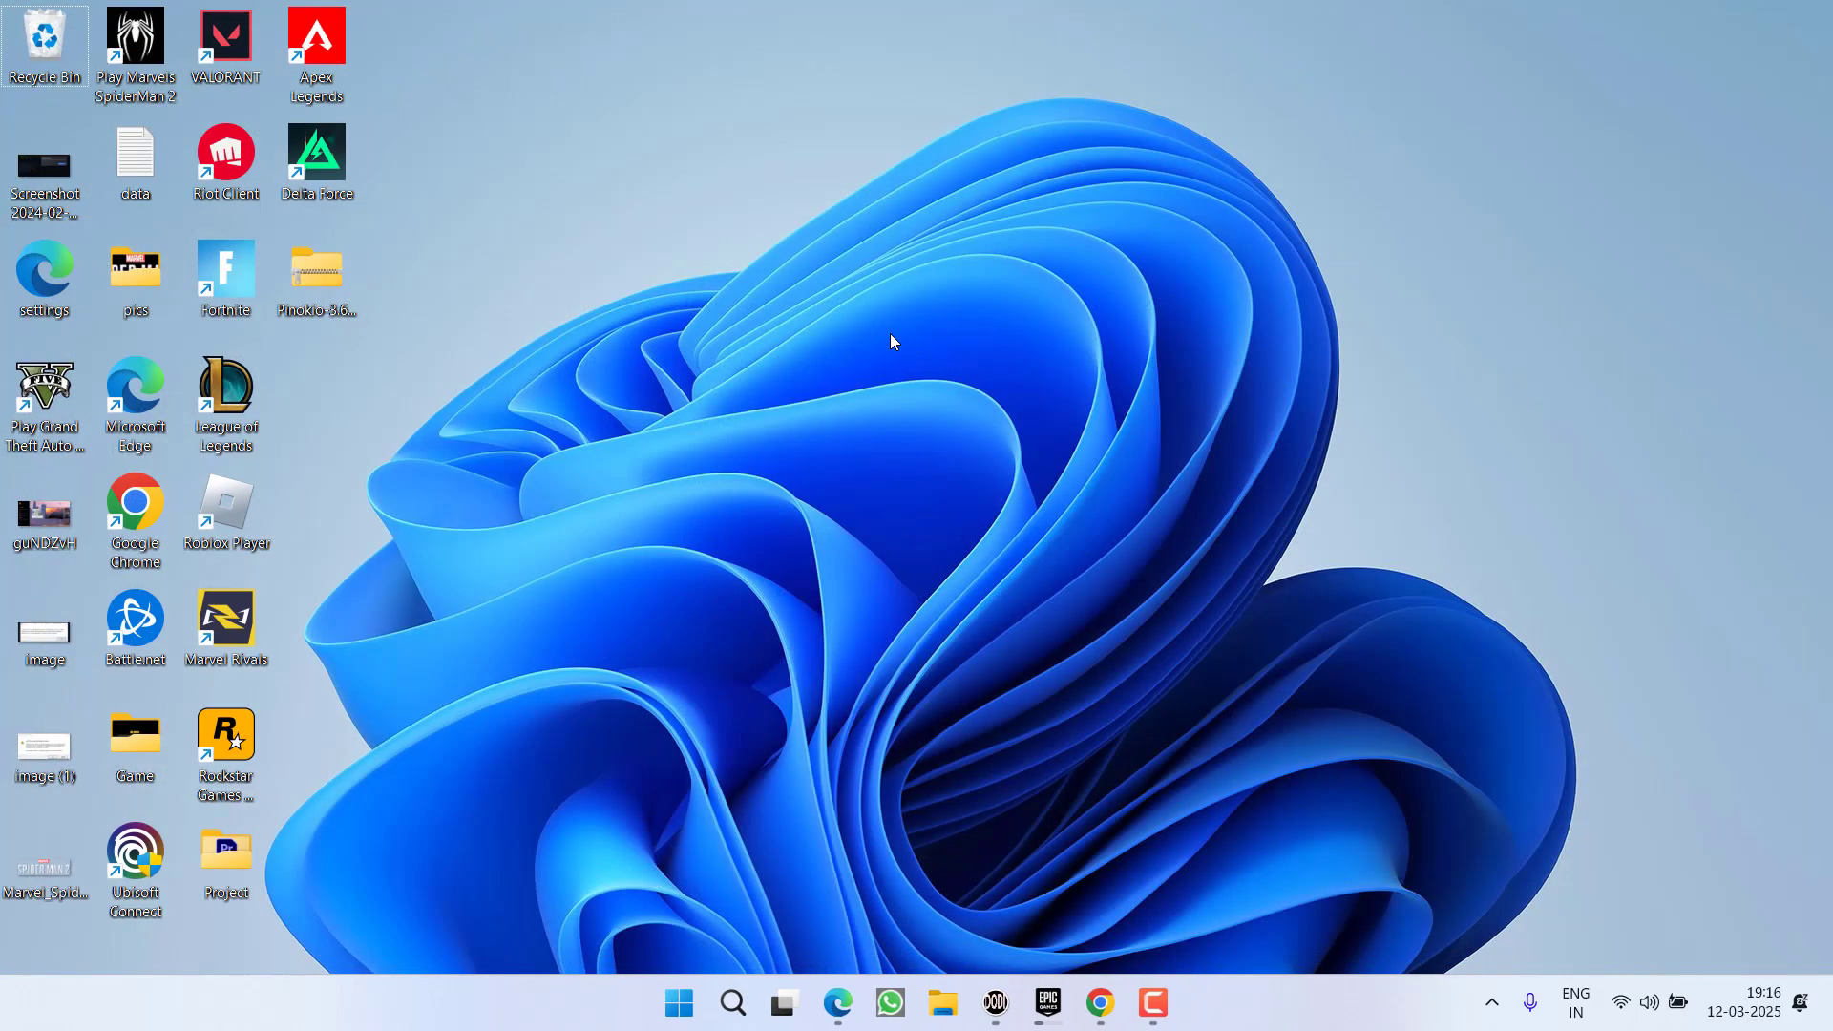
# - Search Windows for "steam" and launch the Steam app
pyautogui.press('super')
pyautogui.write('steam')
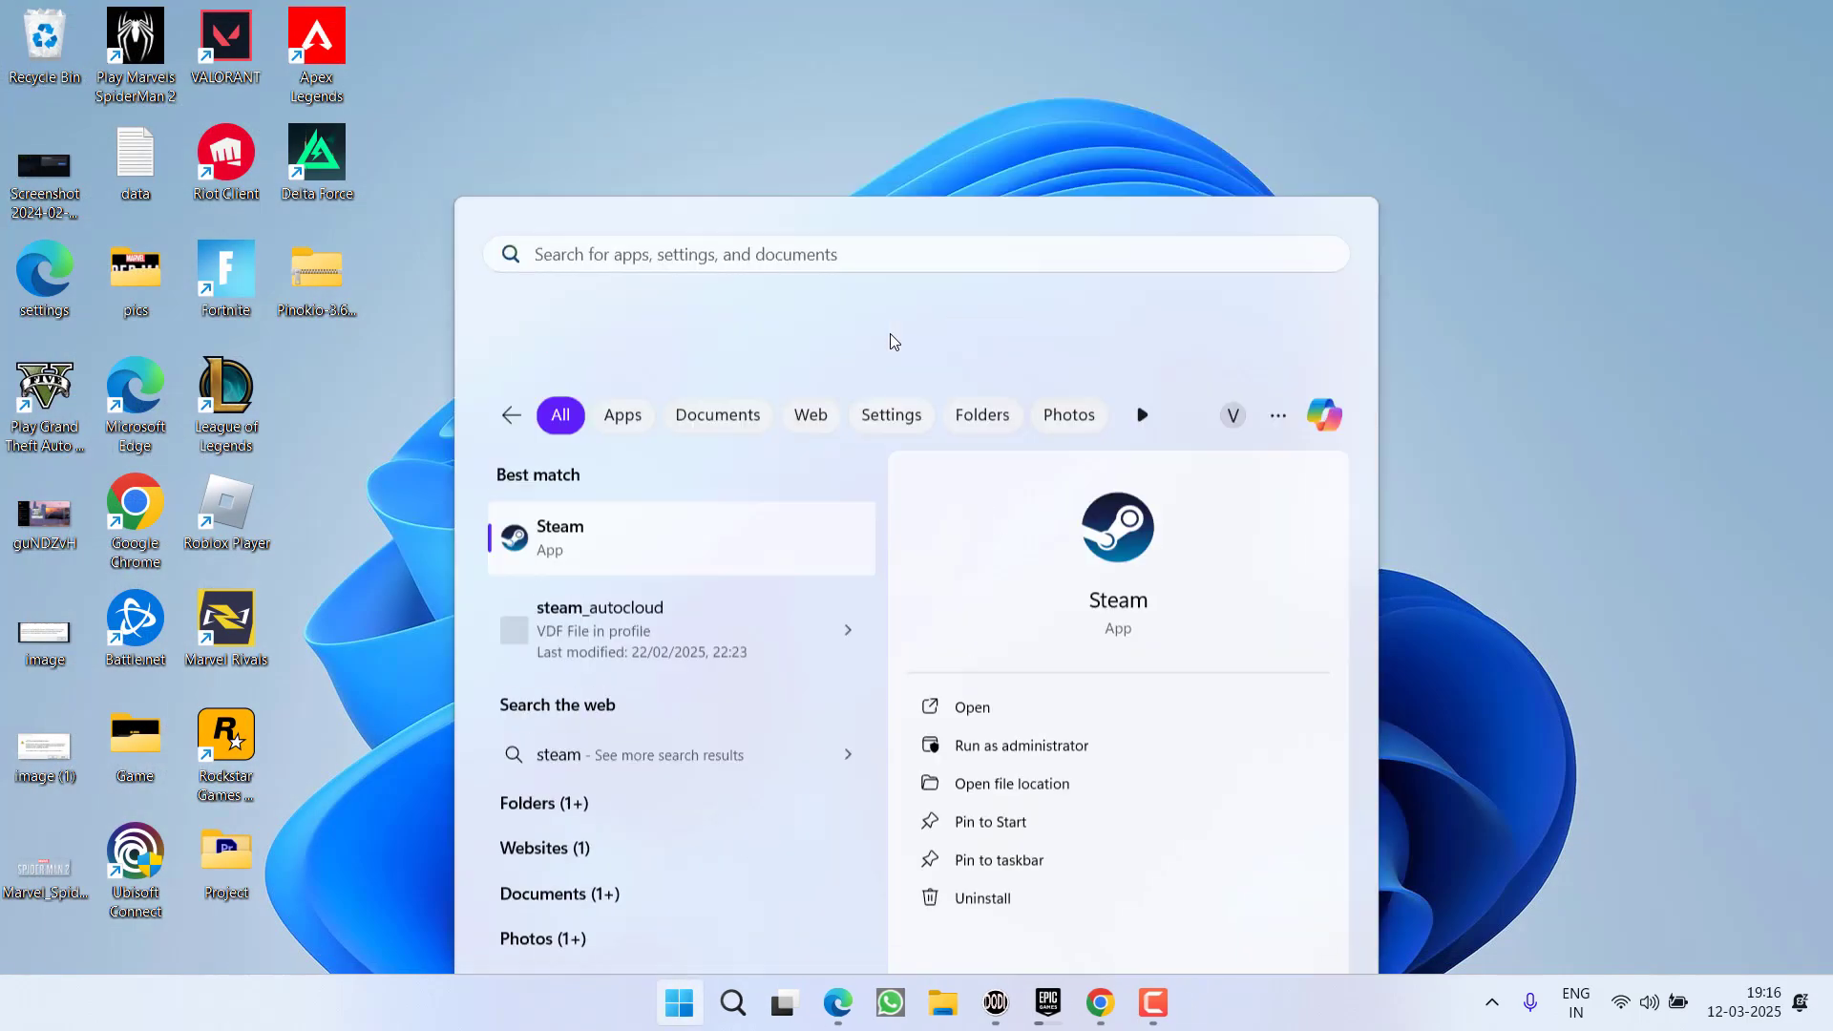
pyautogui.press('Return')
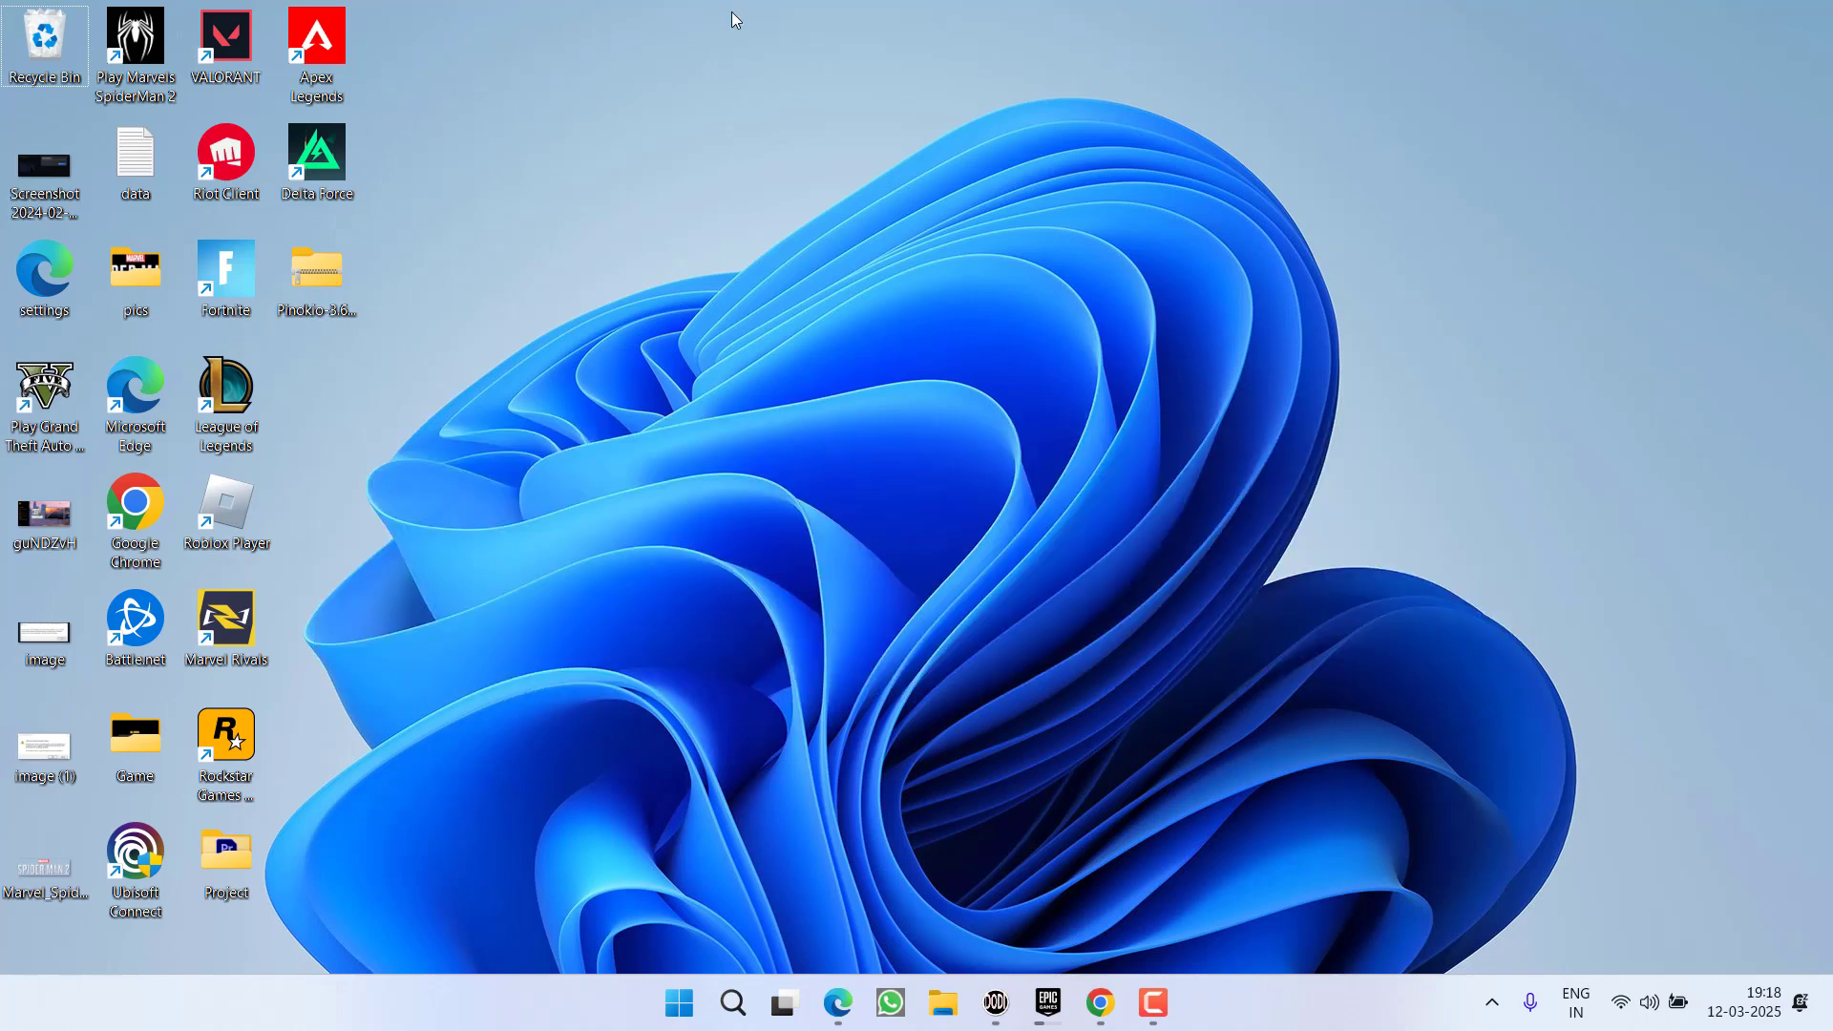
# - Switch to Chrome and download the portable version of Revo Uninstaller Free to the Desktop as RevoUninstaller_Portable
pyautogui.click(1142, 765)
pyautogui.click(1100, 1002)
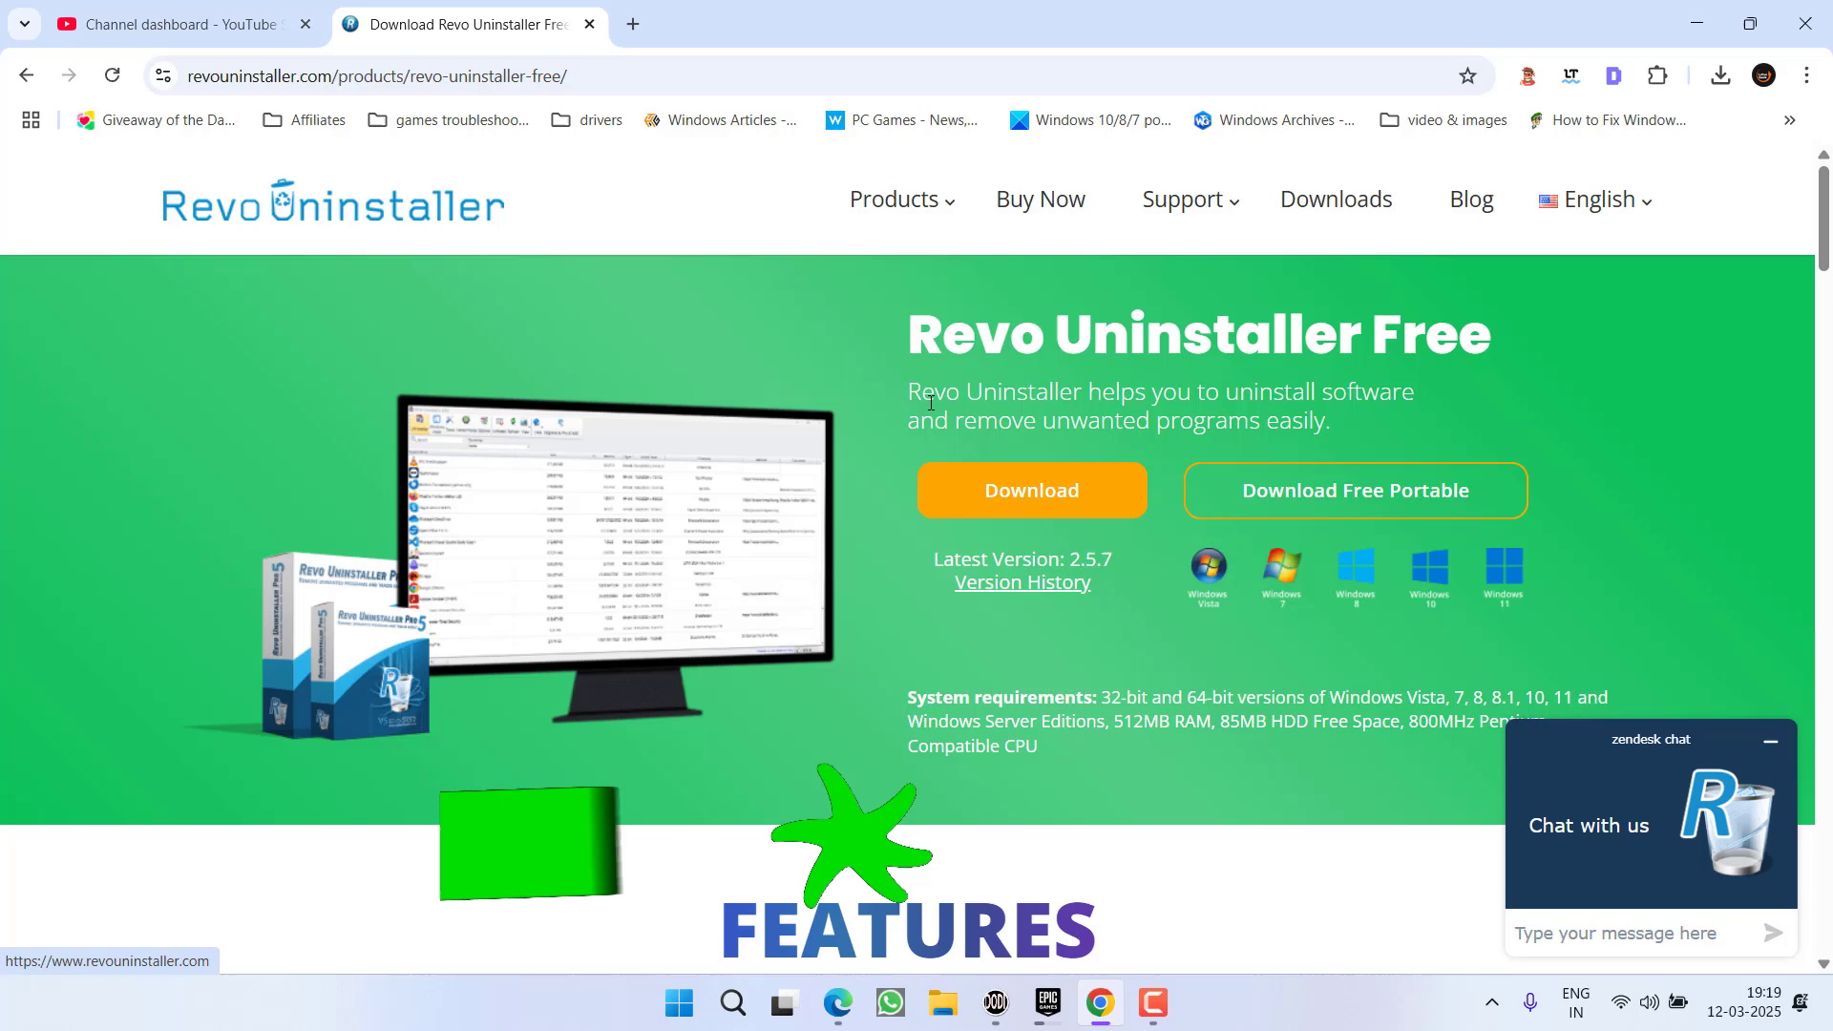
pyautogui.click(1347, 498)
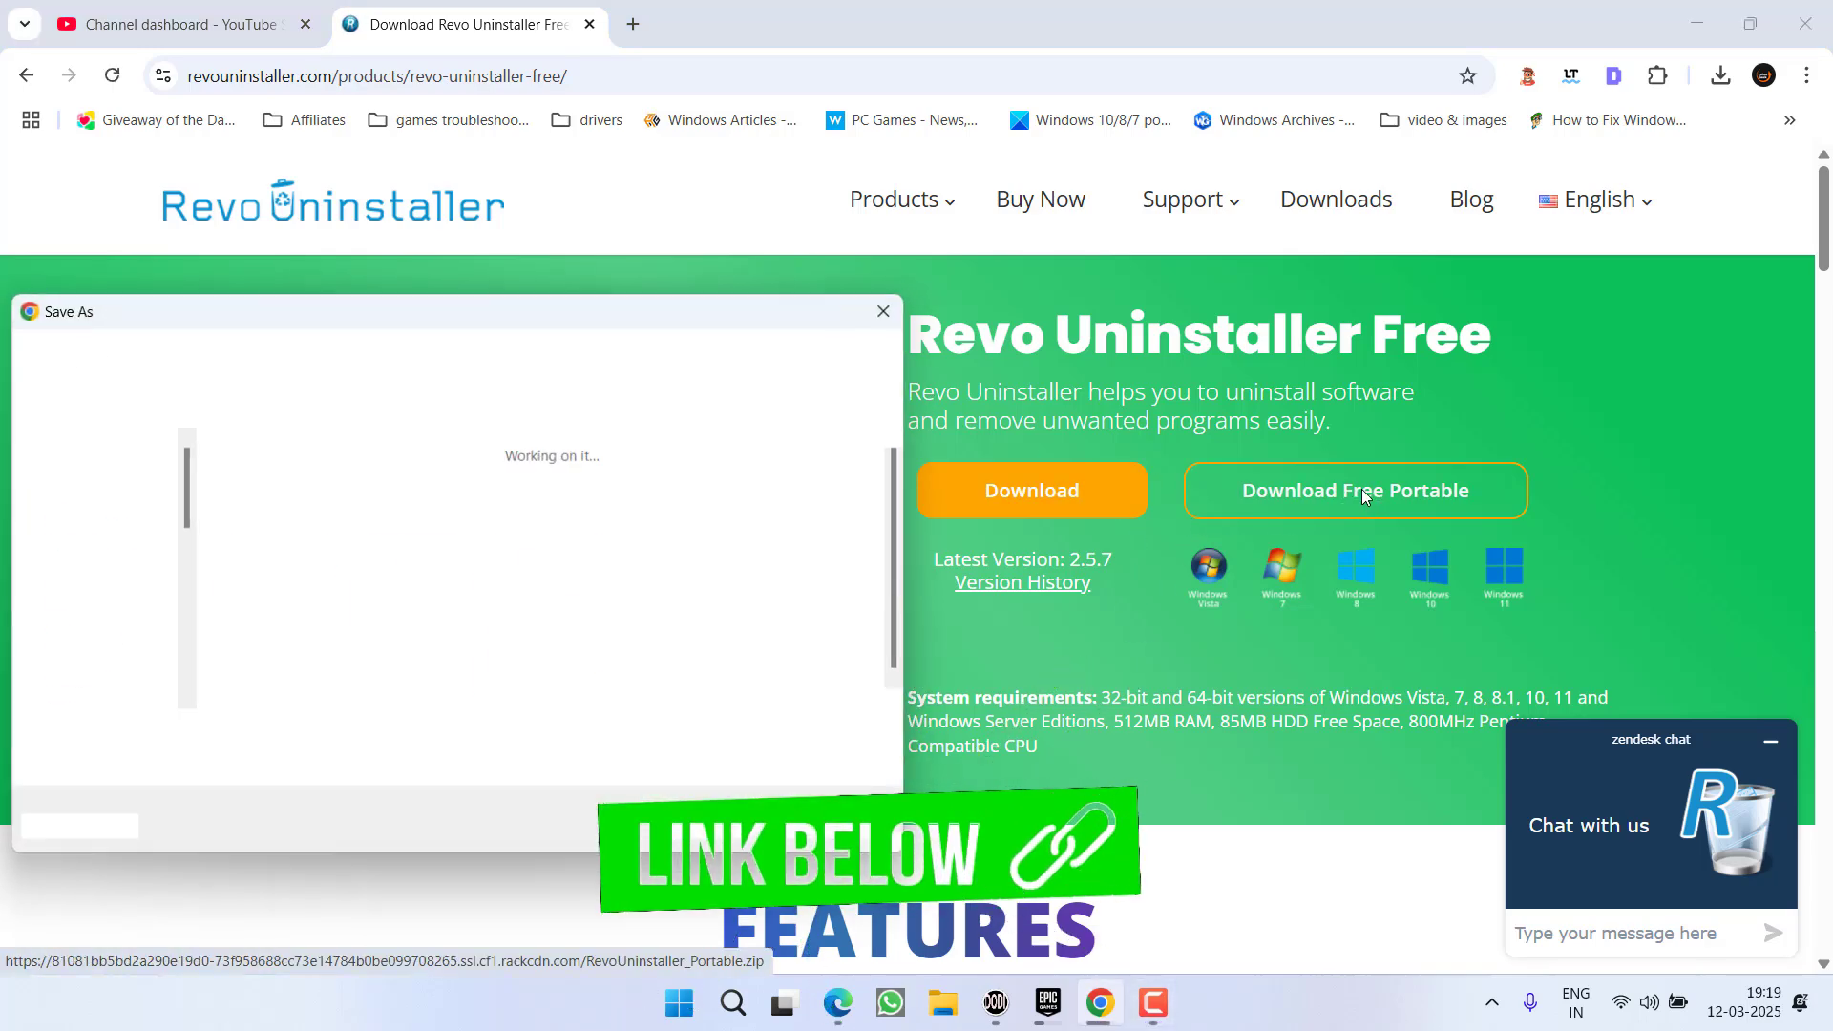
pyautogui.click(110, 527)
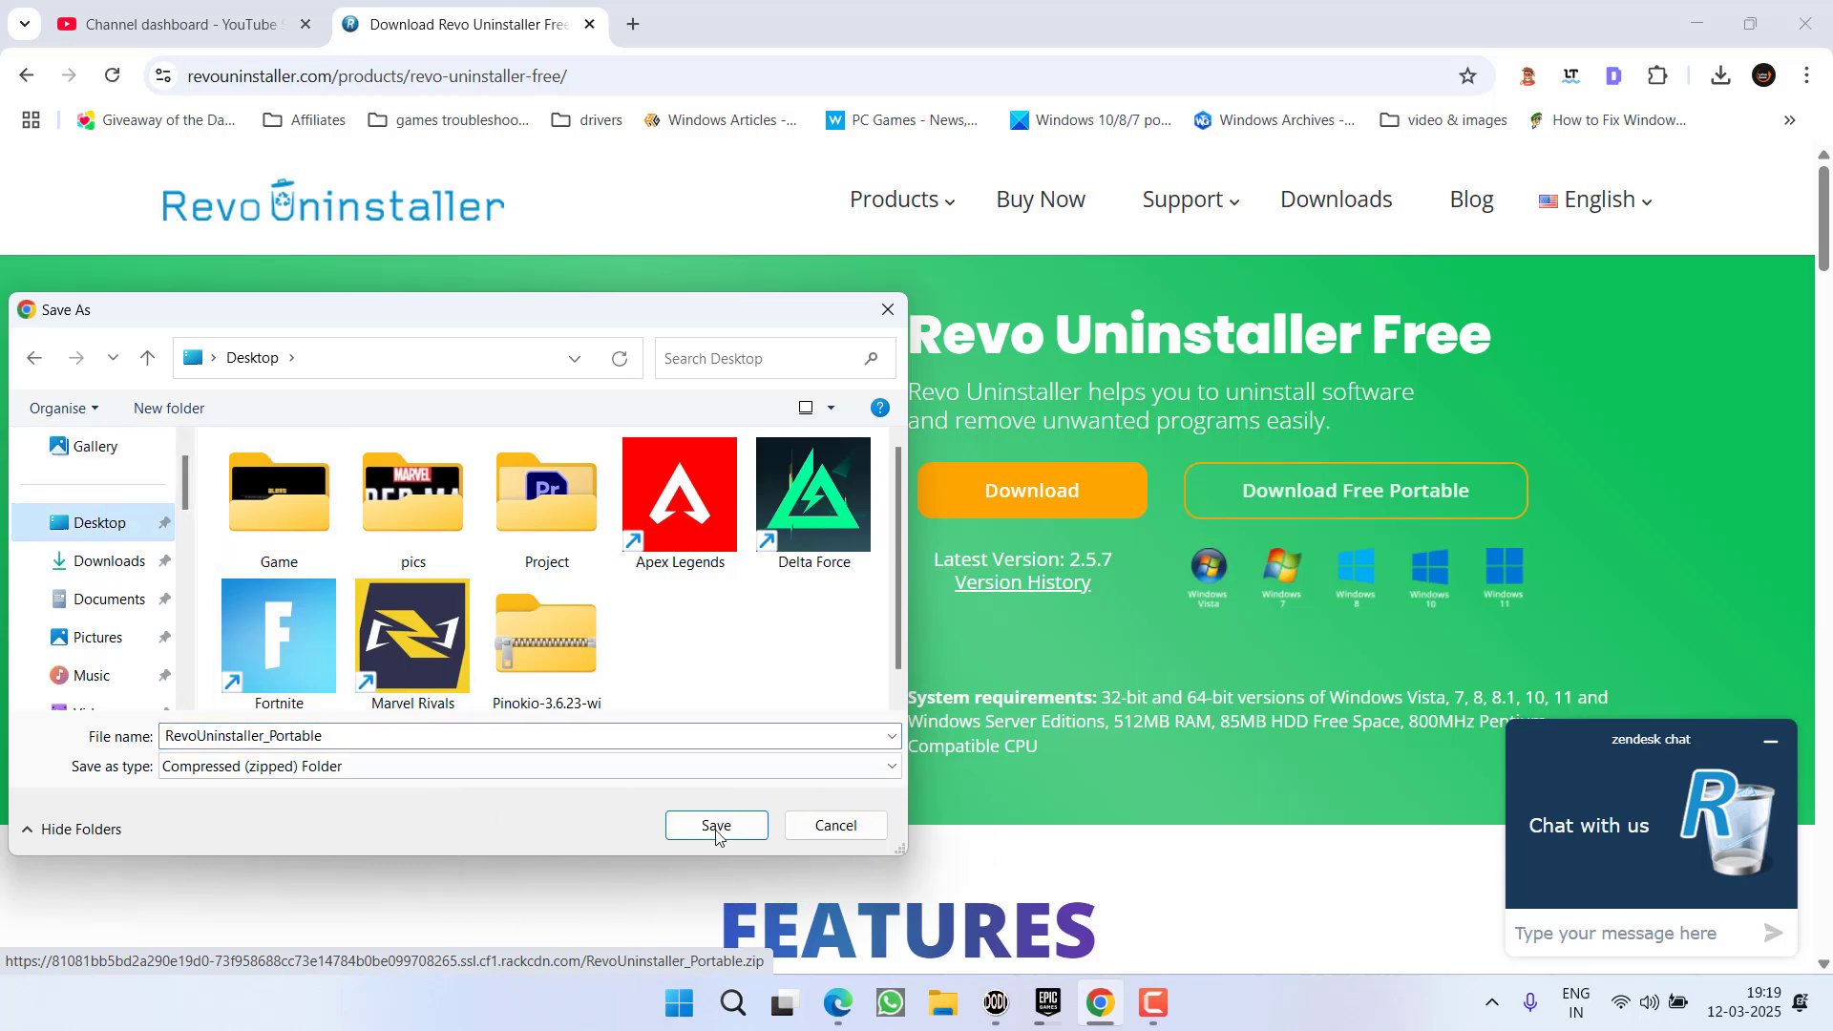
pyautogui.click(720, 825)
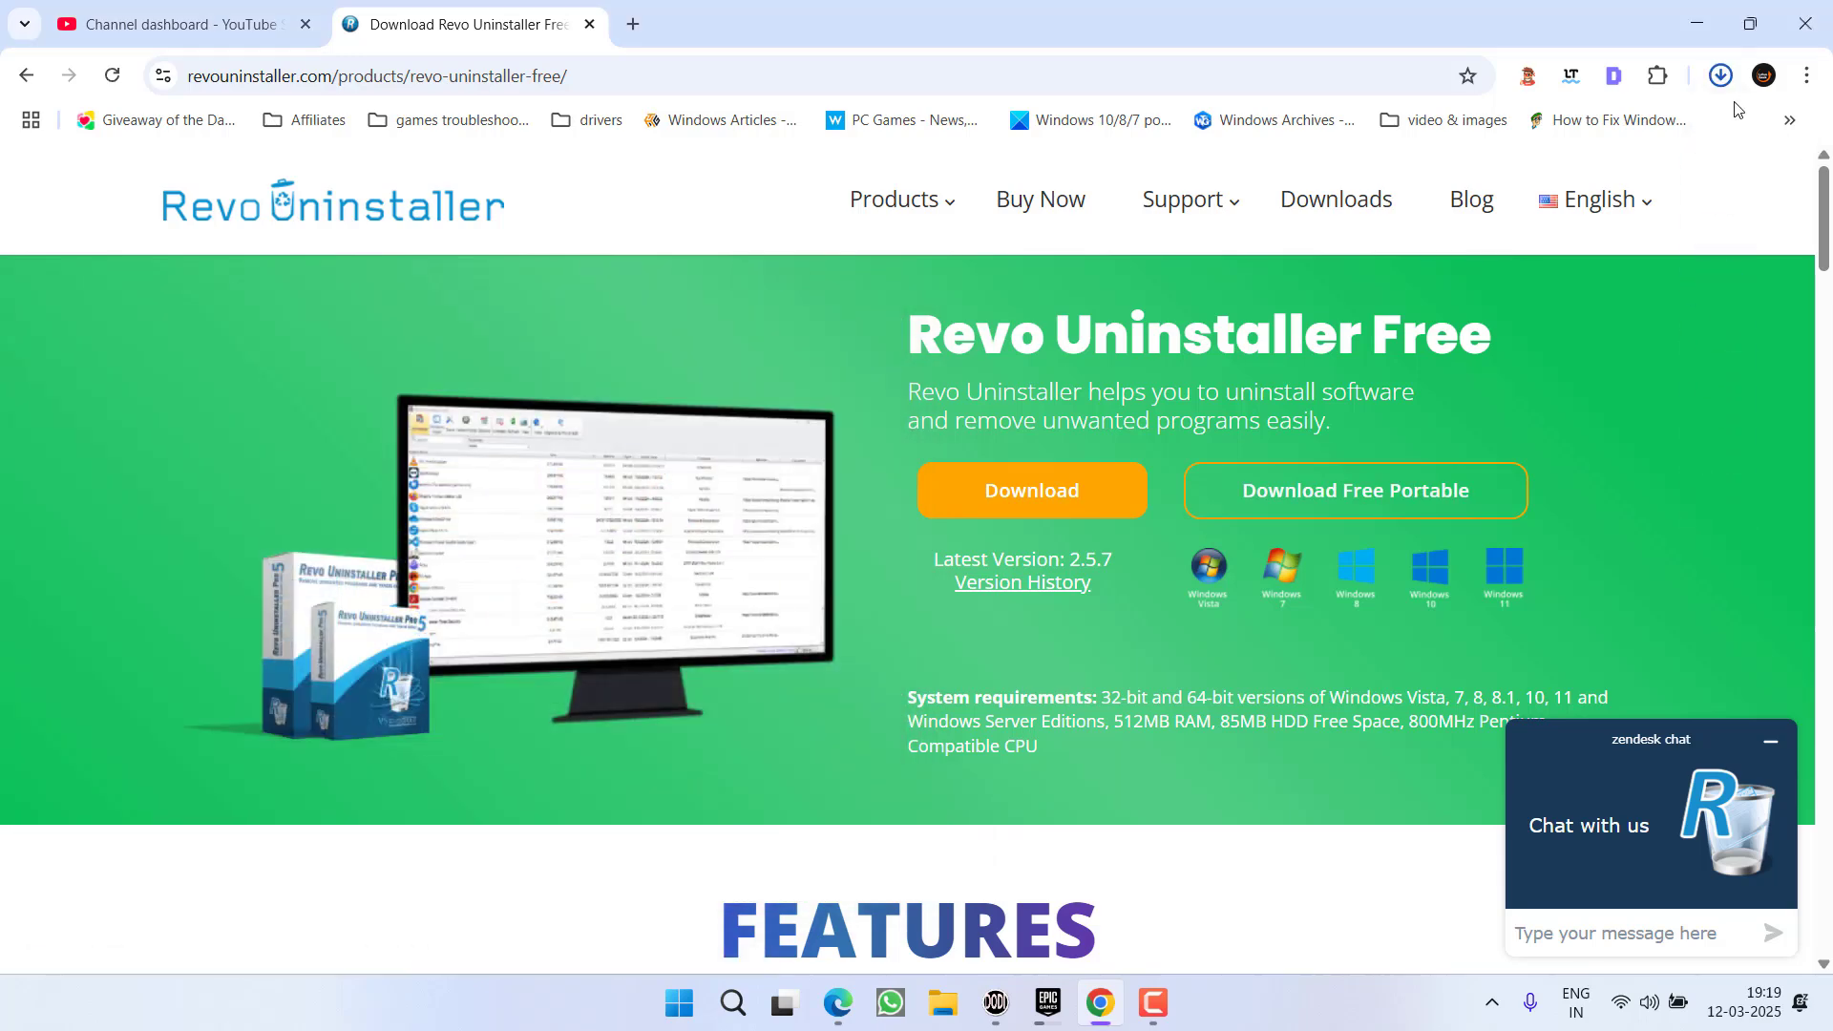
# - Open the downloaded RevoUninstaller_Portable archive, extract its folder to the desktop and close the archive window
pyautogui.click(1721, 76)
pyautogui.click(1486, 142)
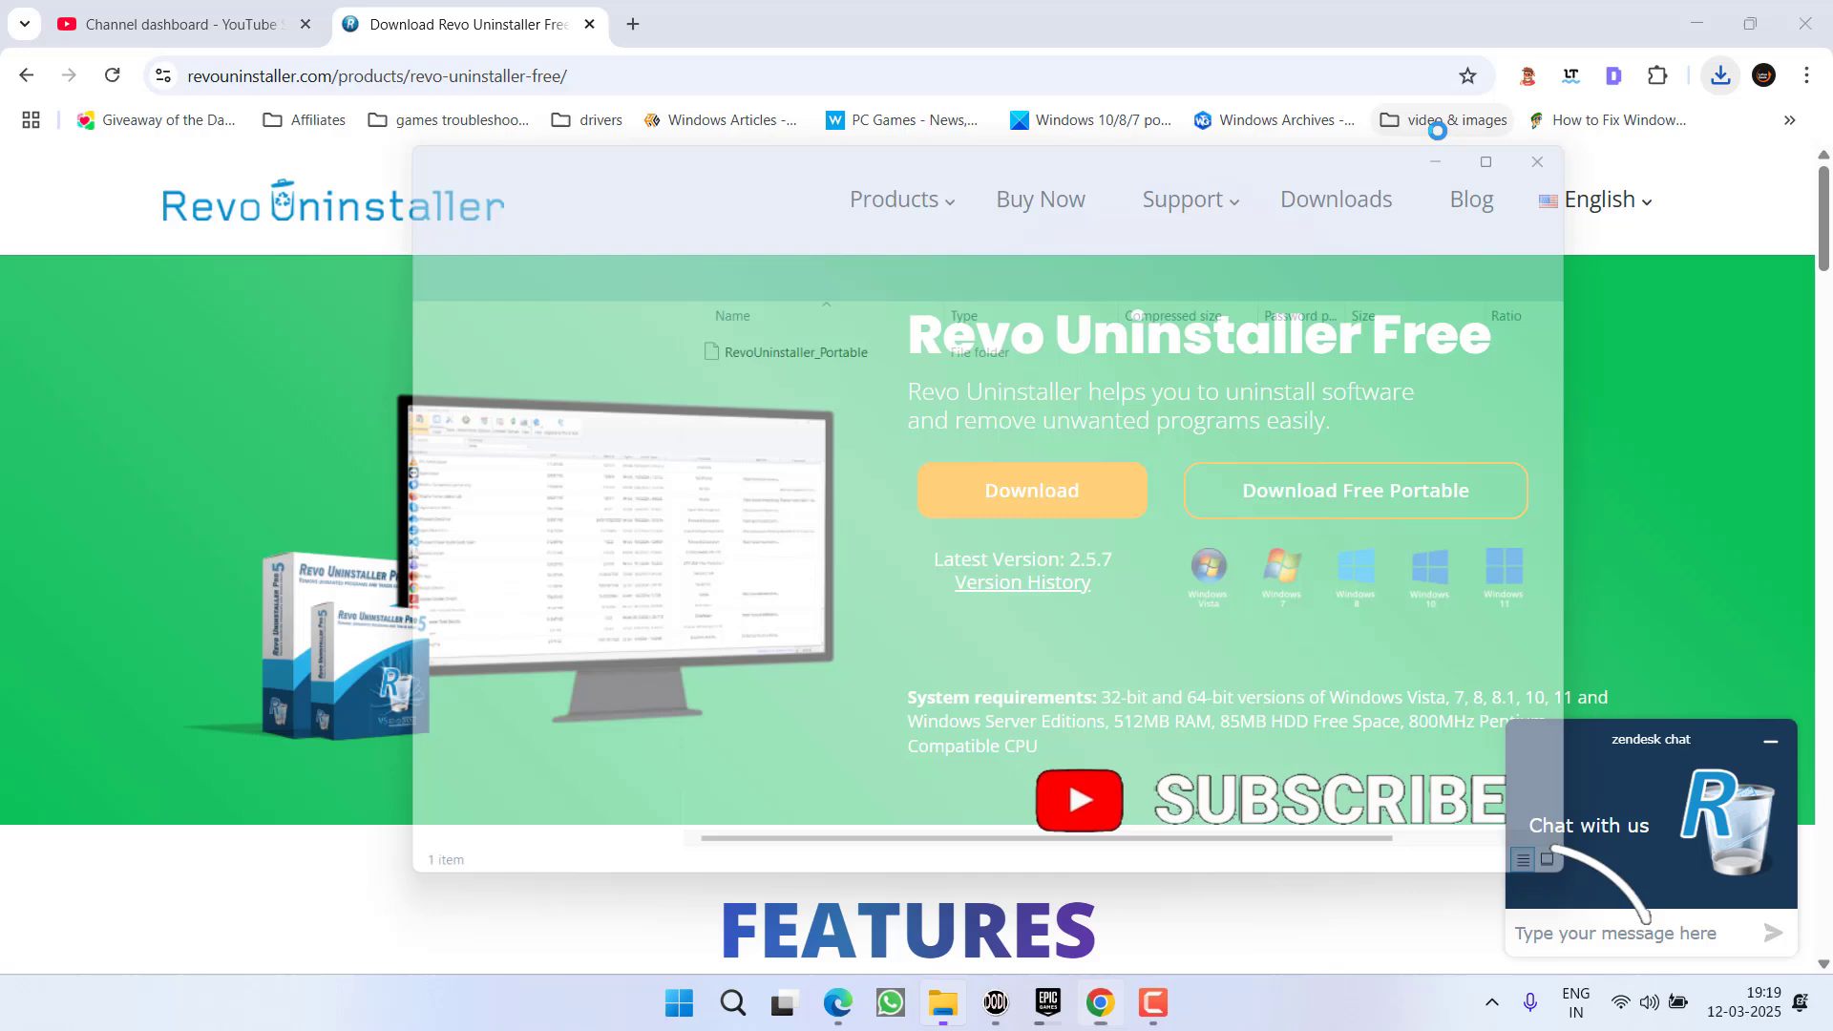
pyautogui.click(1696, 22)
pyautogui.moveTo(772, 351); pyautogui.dragTo(772, 95)
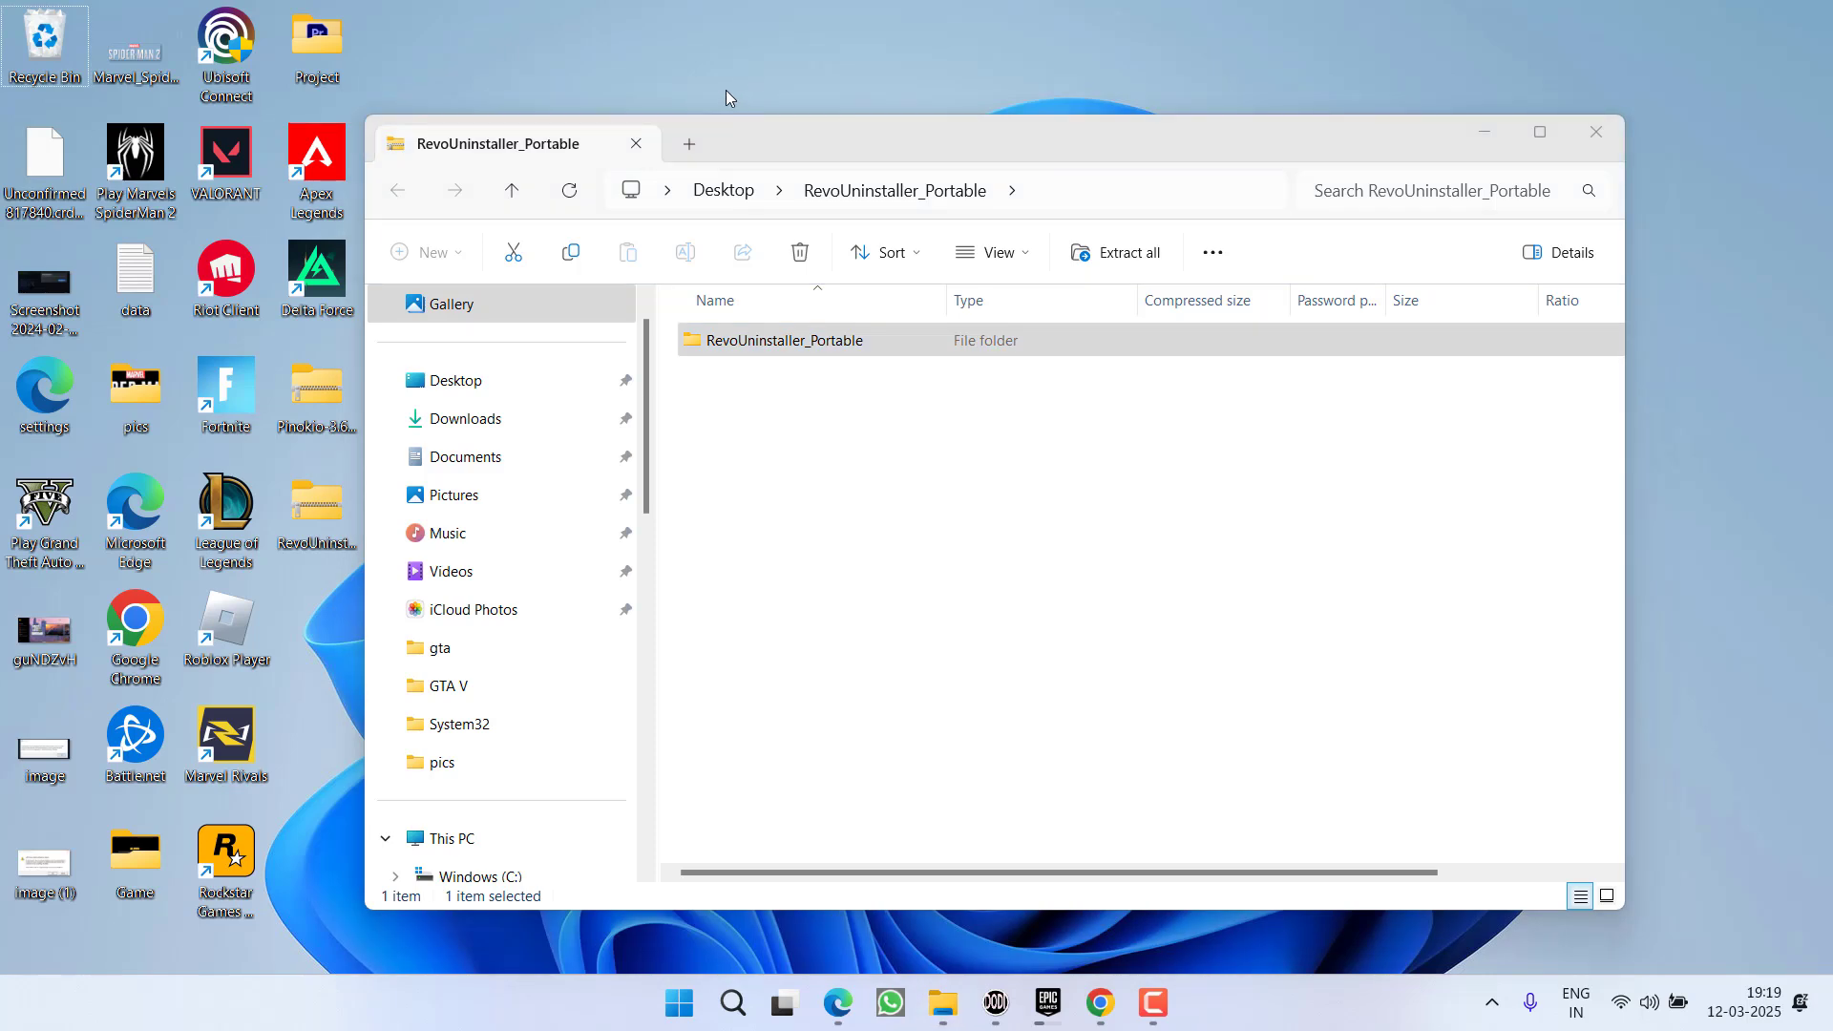
pyautogui.click(1595, 133)
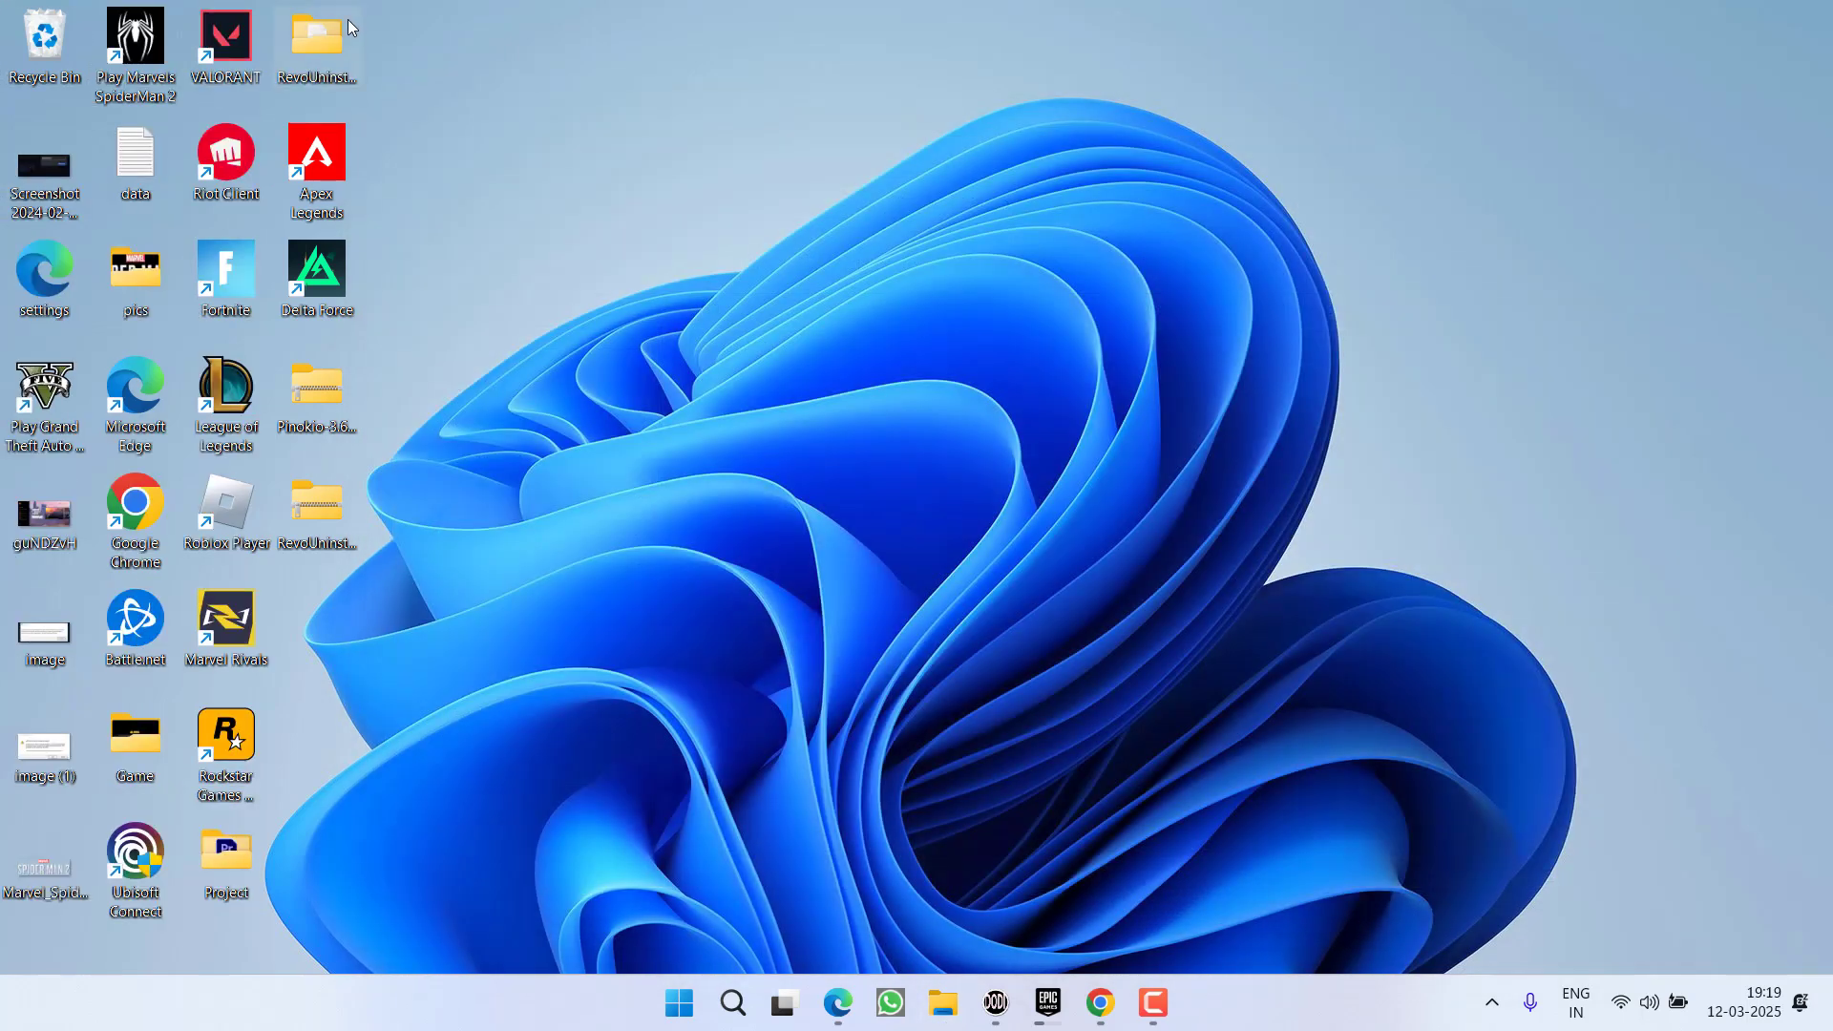
# - Run the RevoUPort application from the extracted RevoUninstaller_Portable folder as administrator
pyautogui.doubleClick(342, 49)
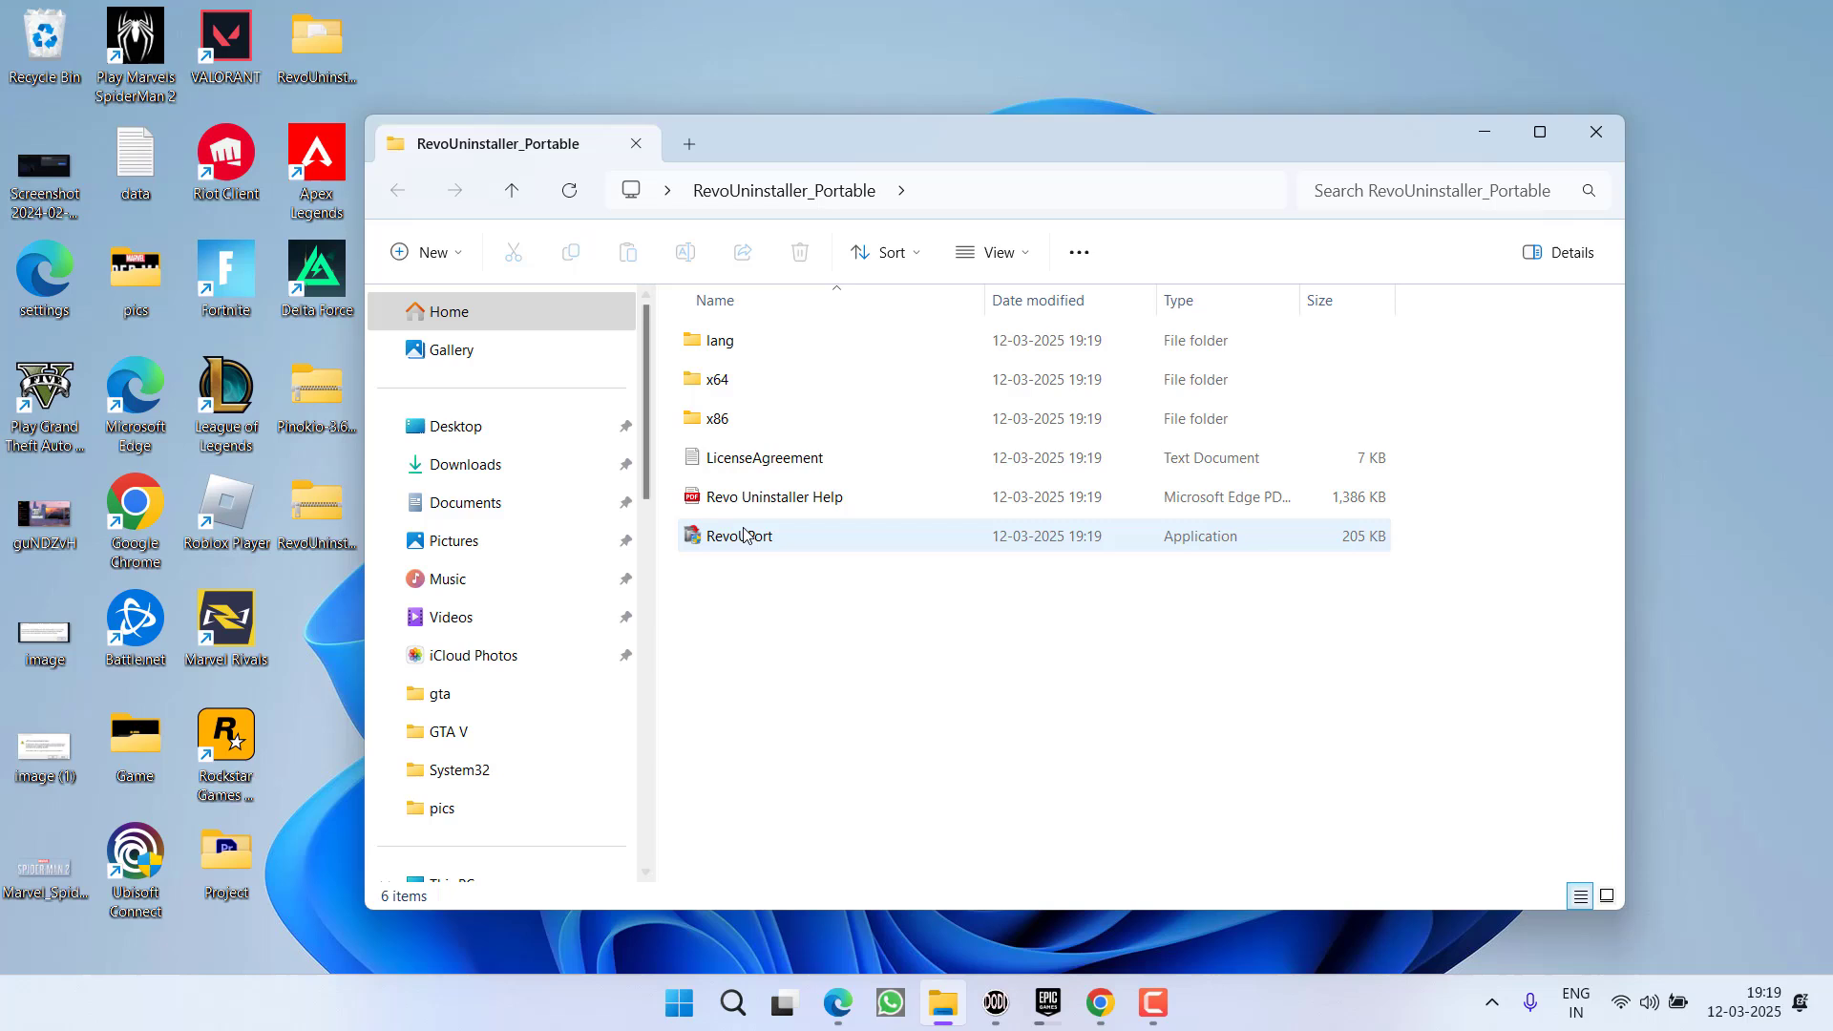
pyautogui.click(718, 536)
pyautogui.rightClick(727, 537)
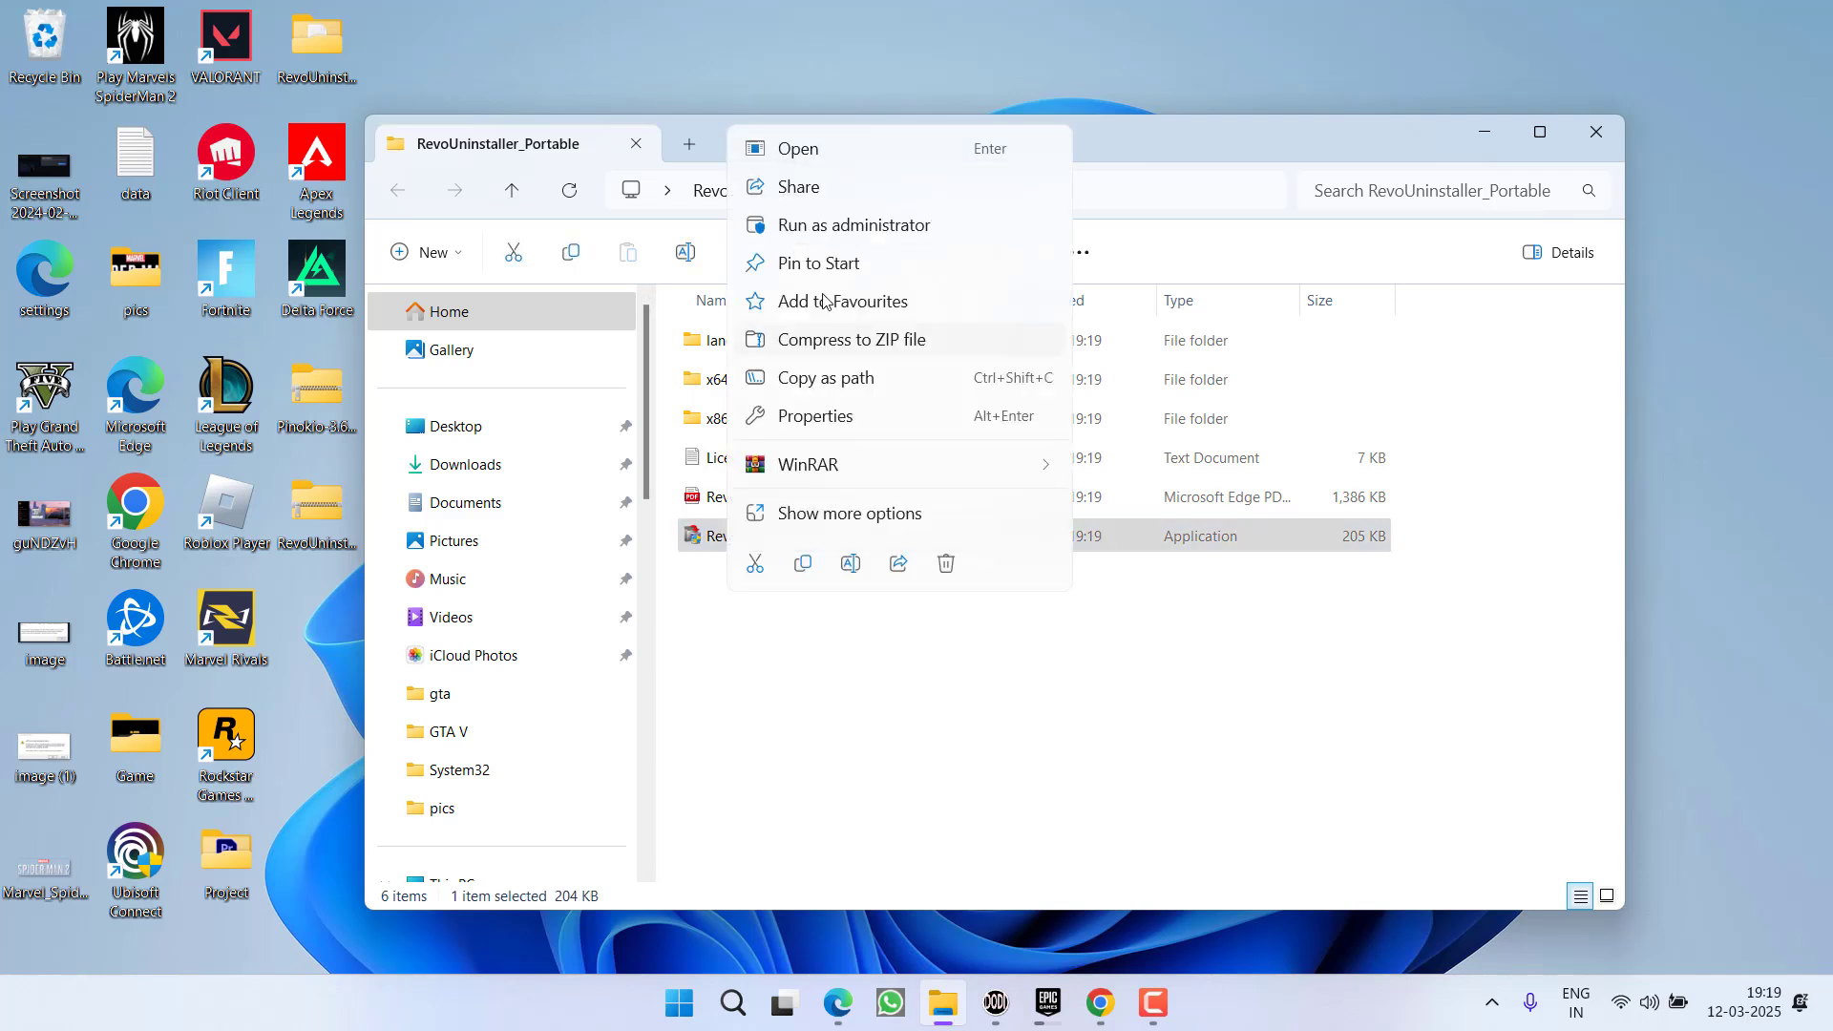
pyautogui.click(864, 227)
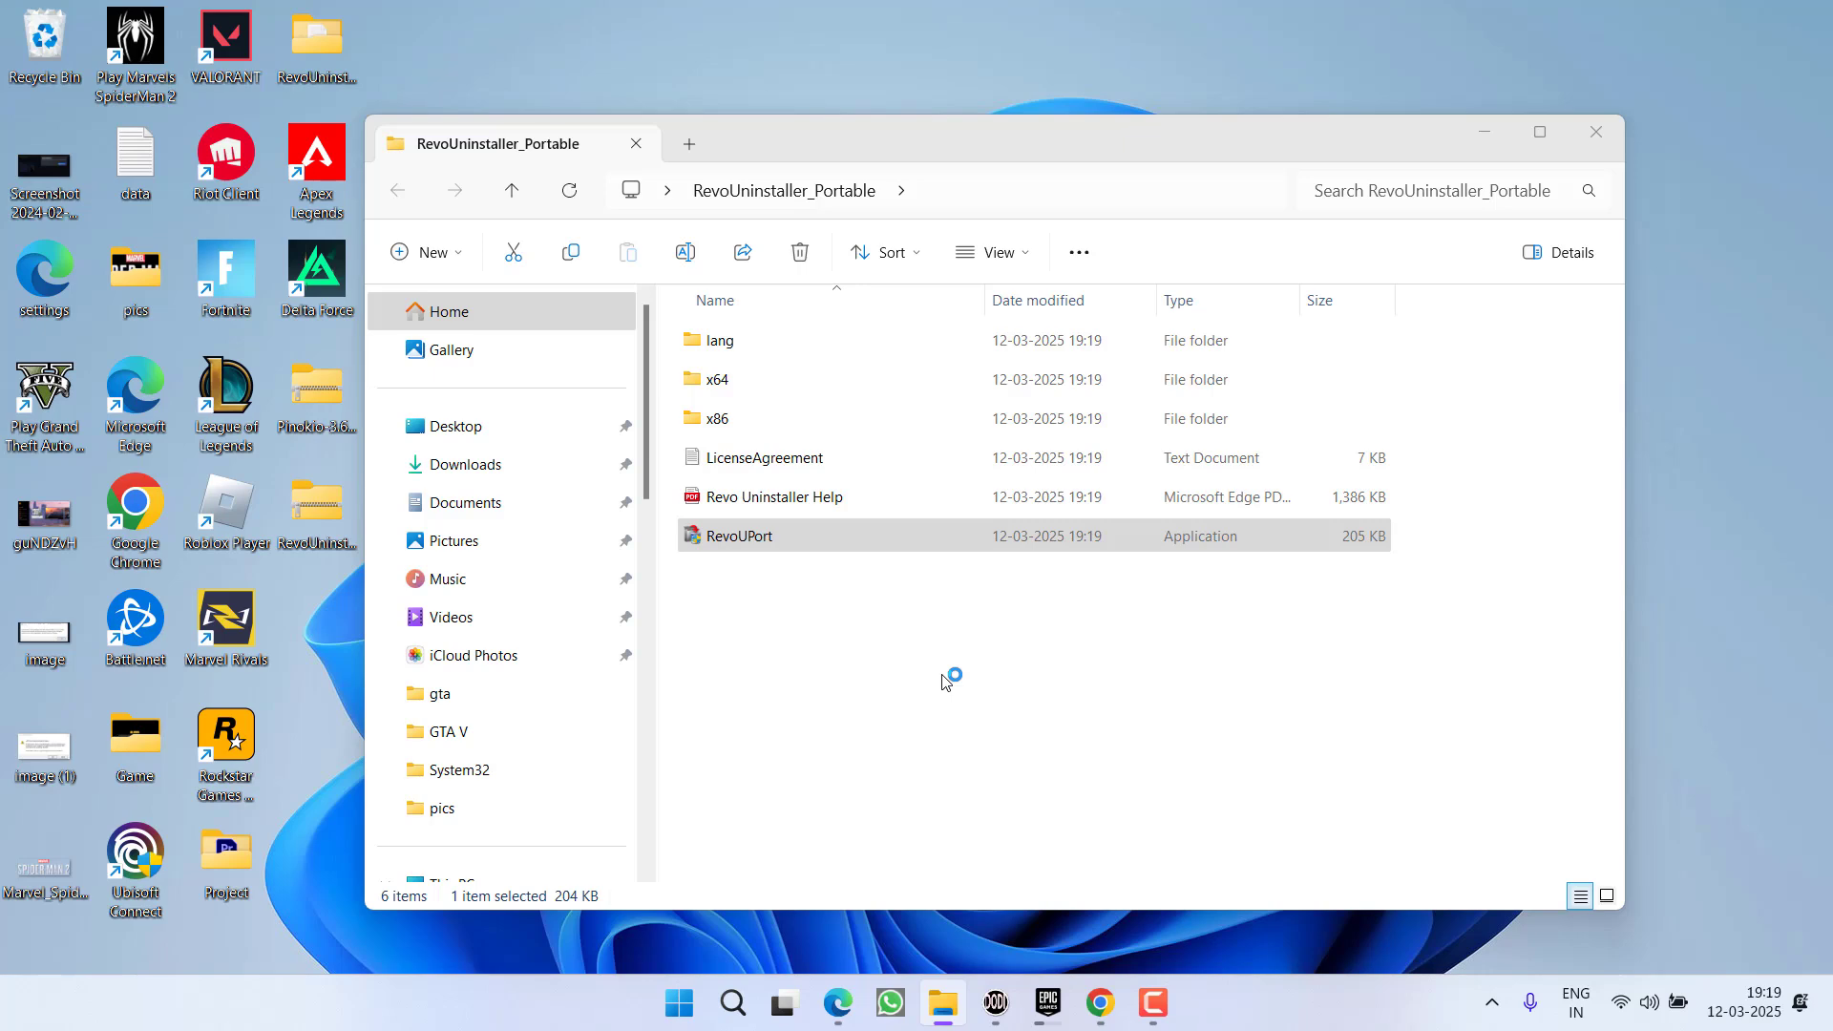
pyautogui.click(908, 778)
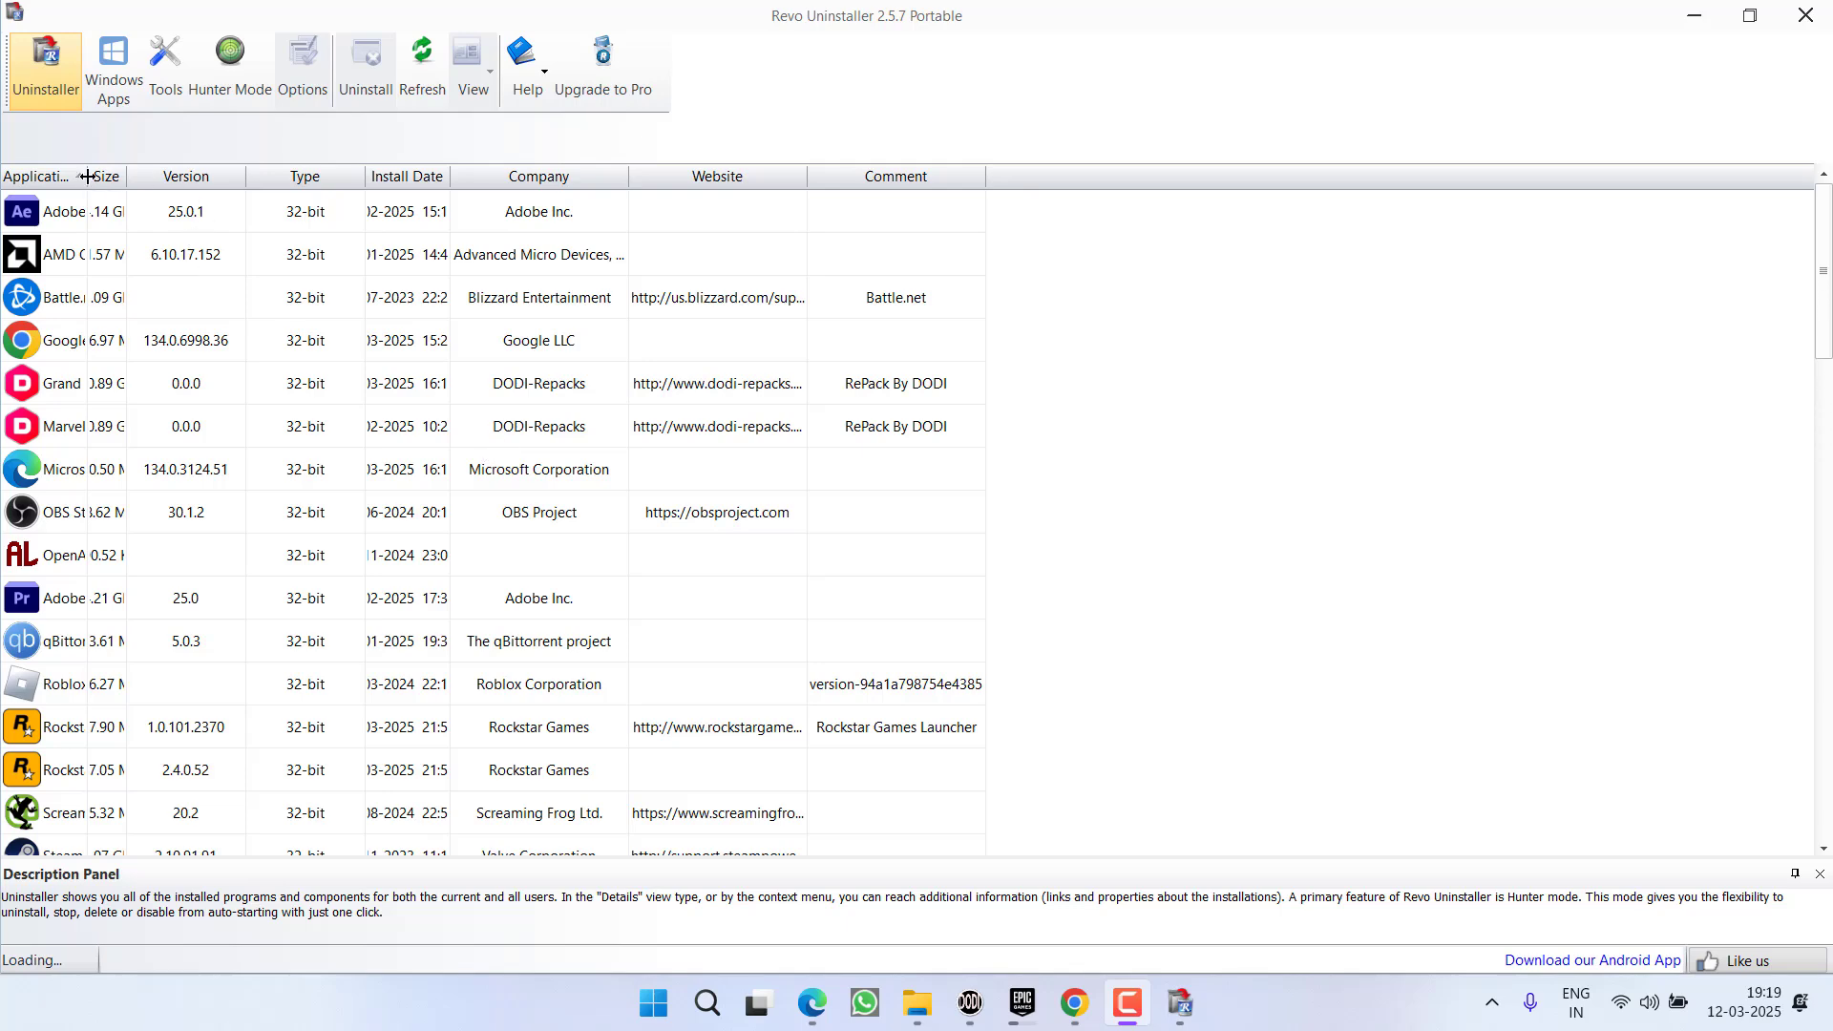
# - Filter Revo Uninstaller's program list by "s", select Steam, and close Revo Uninstaller and its folder window
pyautogui.click(150, 530)
pyautogui.write('s')
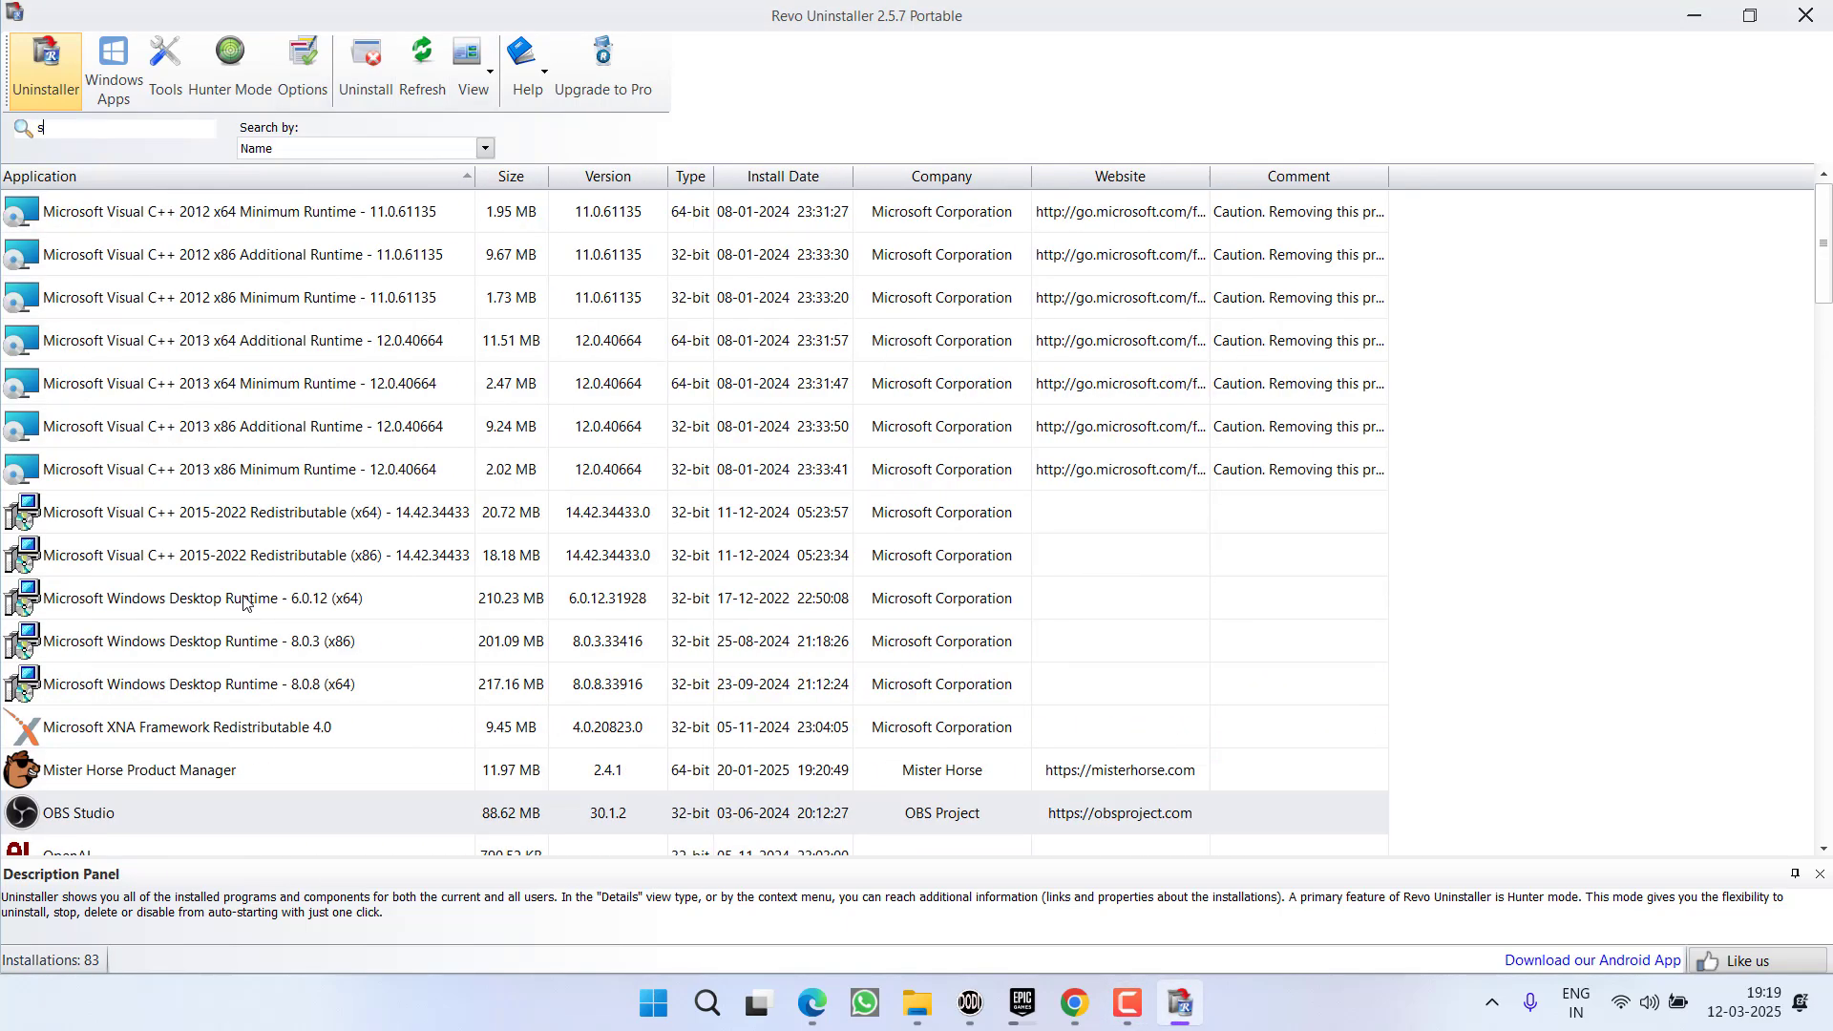
pyautogui.click(145, 480)
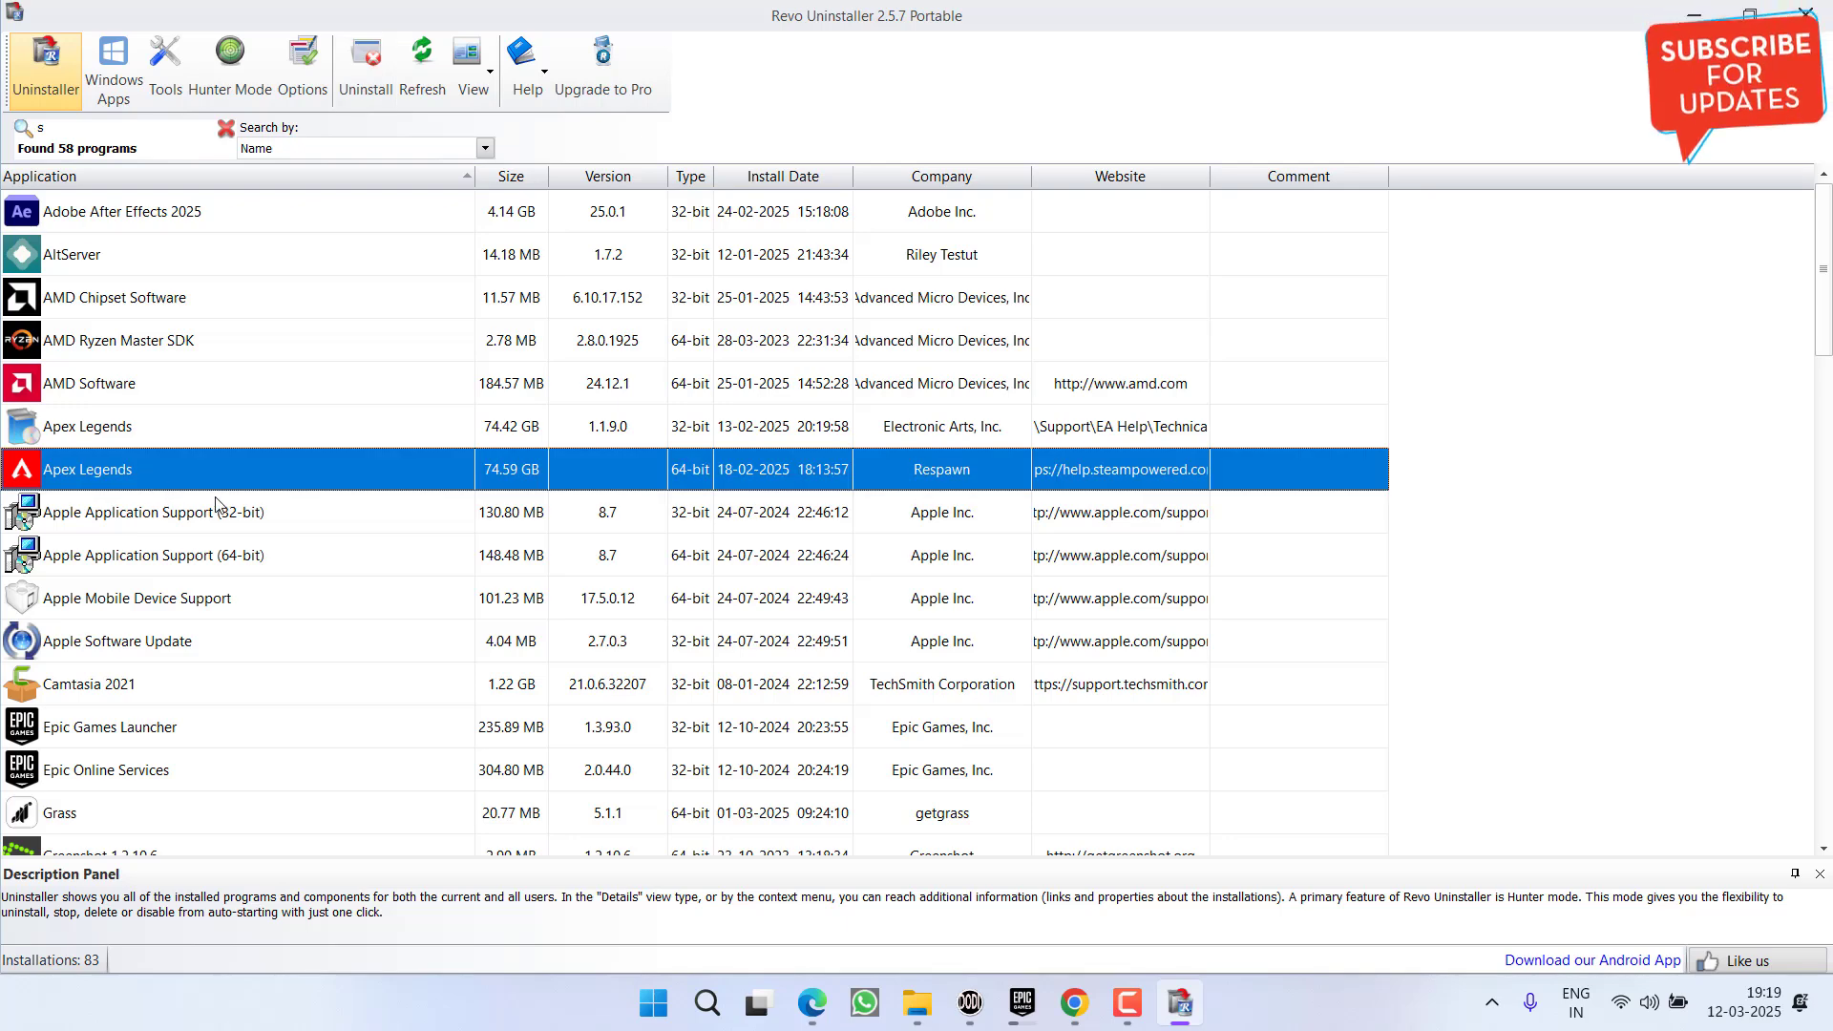
pyautogui.scroll(-13, 215, 504)
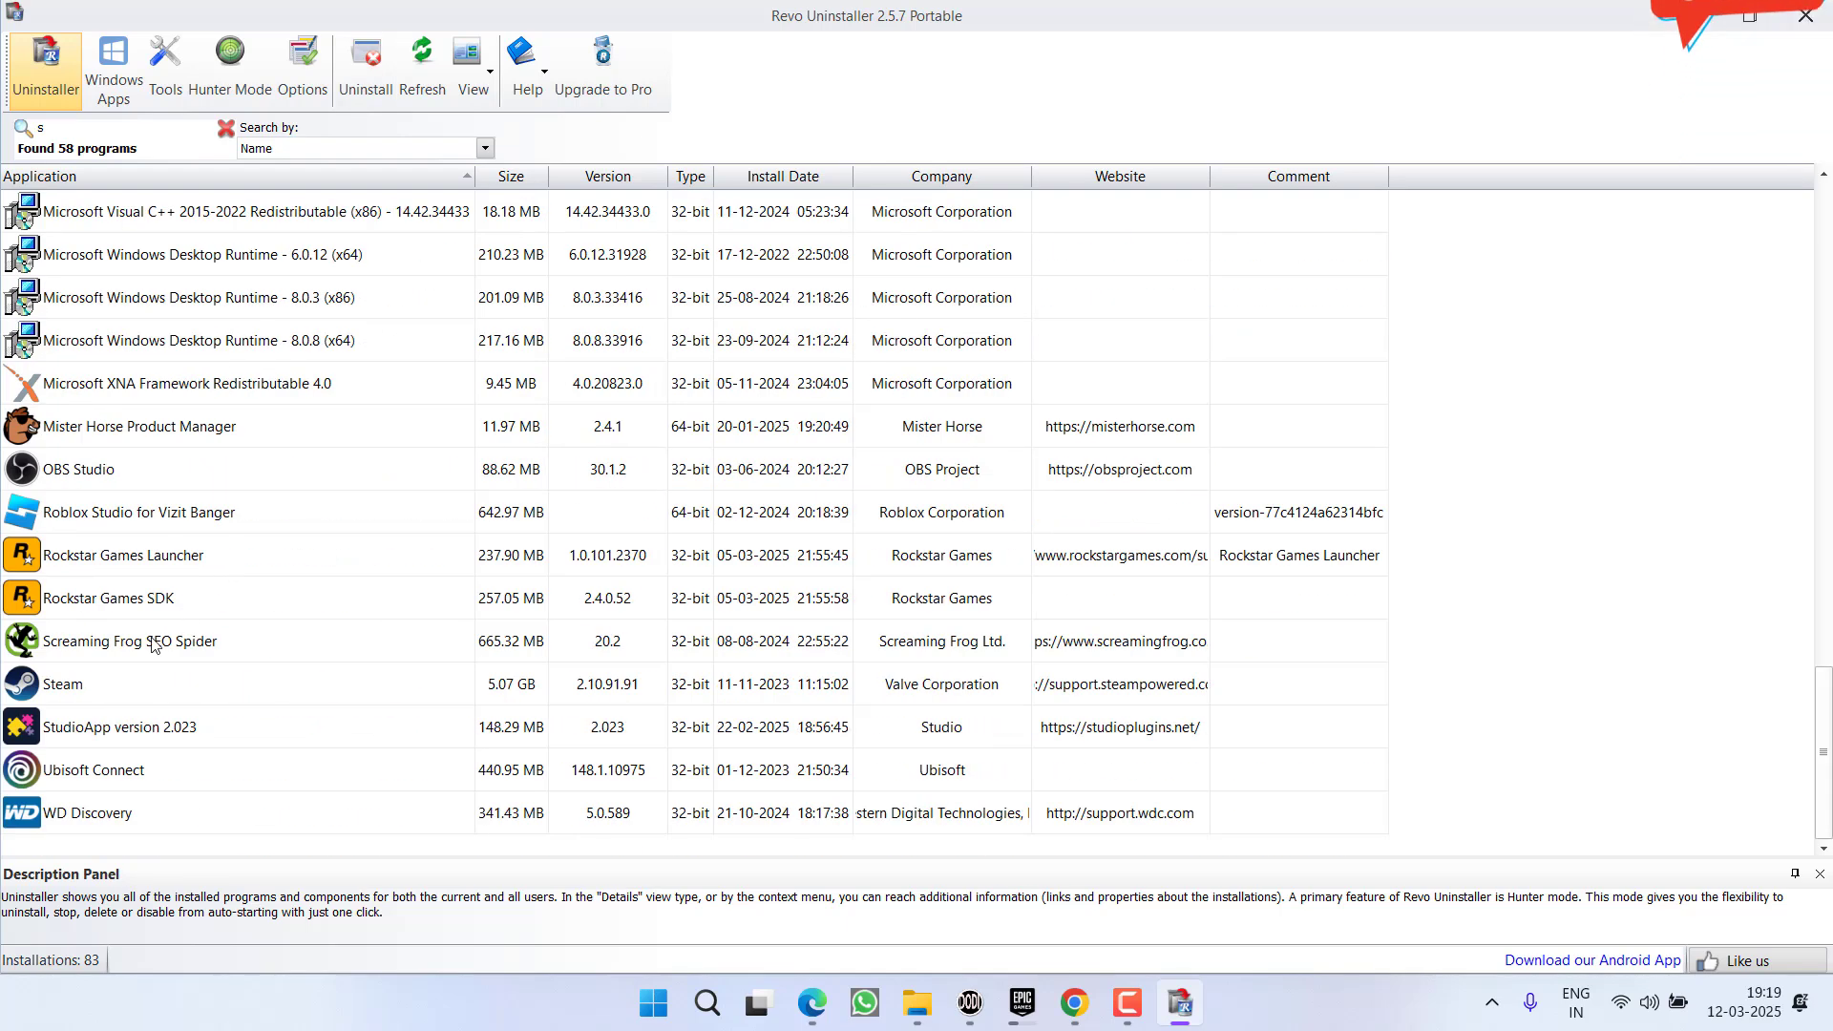
pyautogui.click(153, 686)
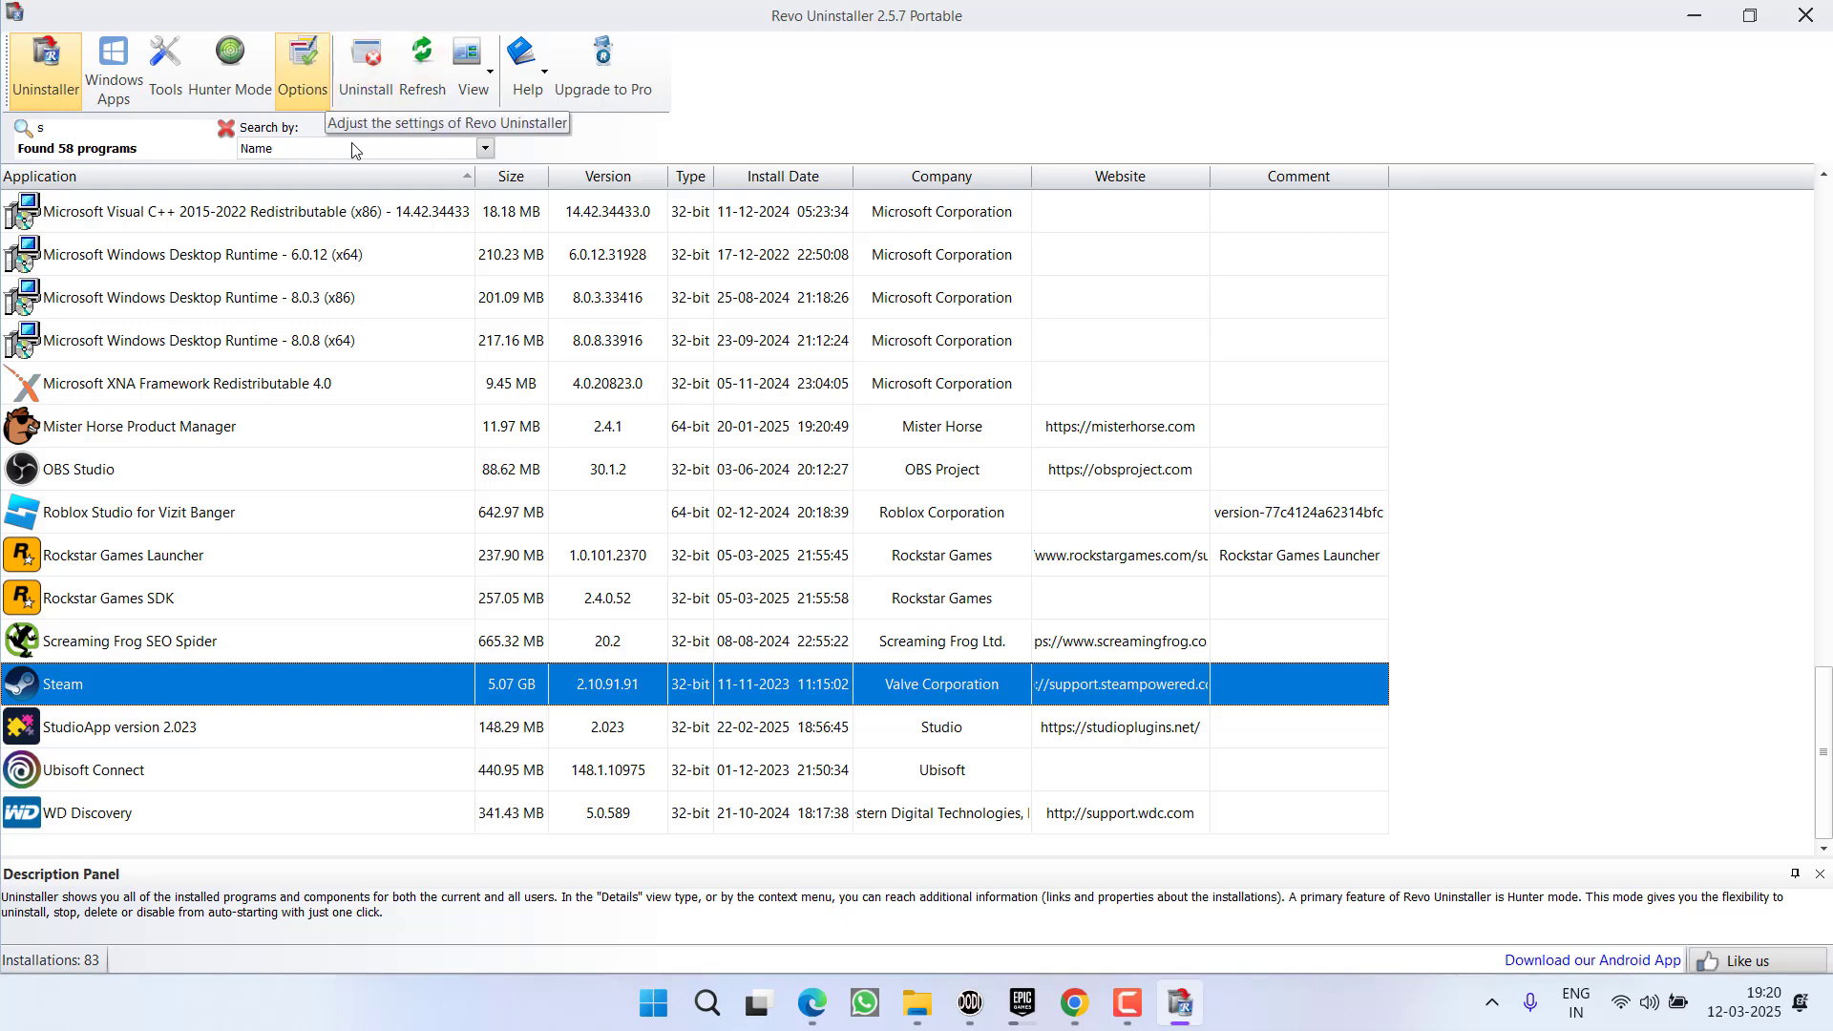
pyautogui.click(1805, 15)
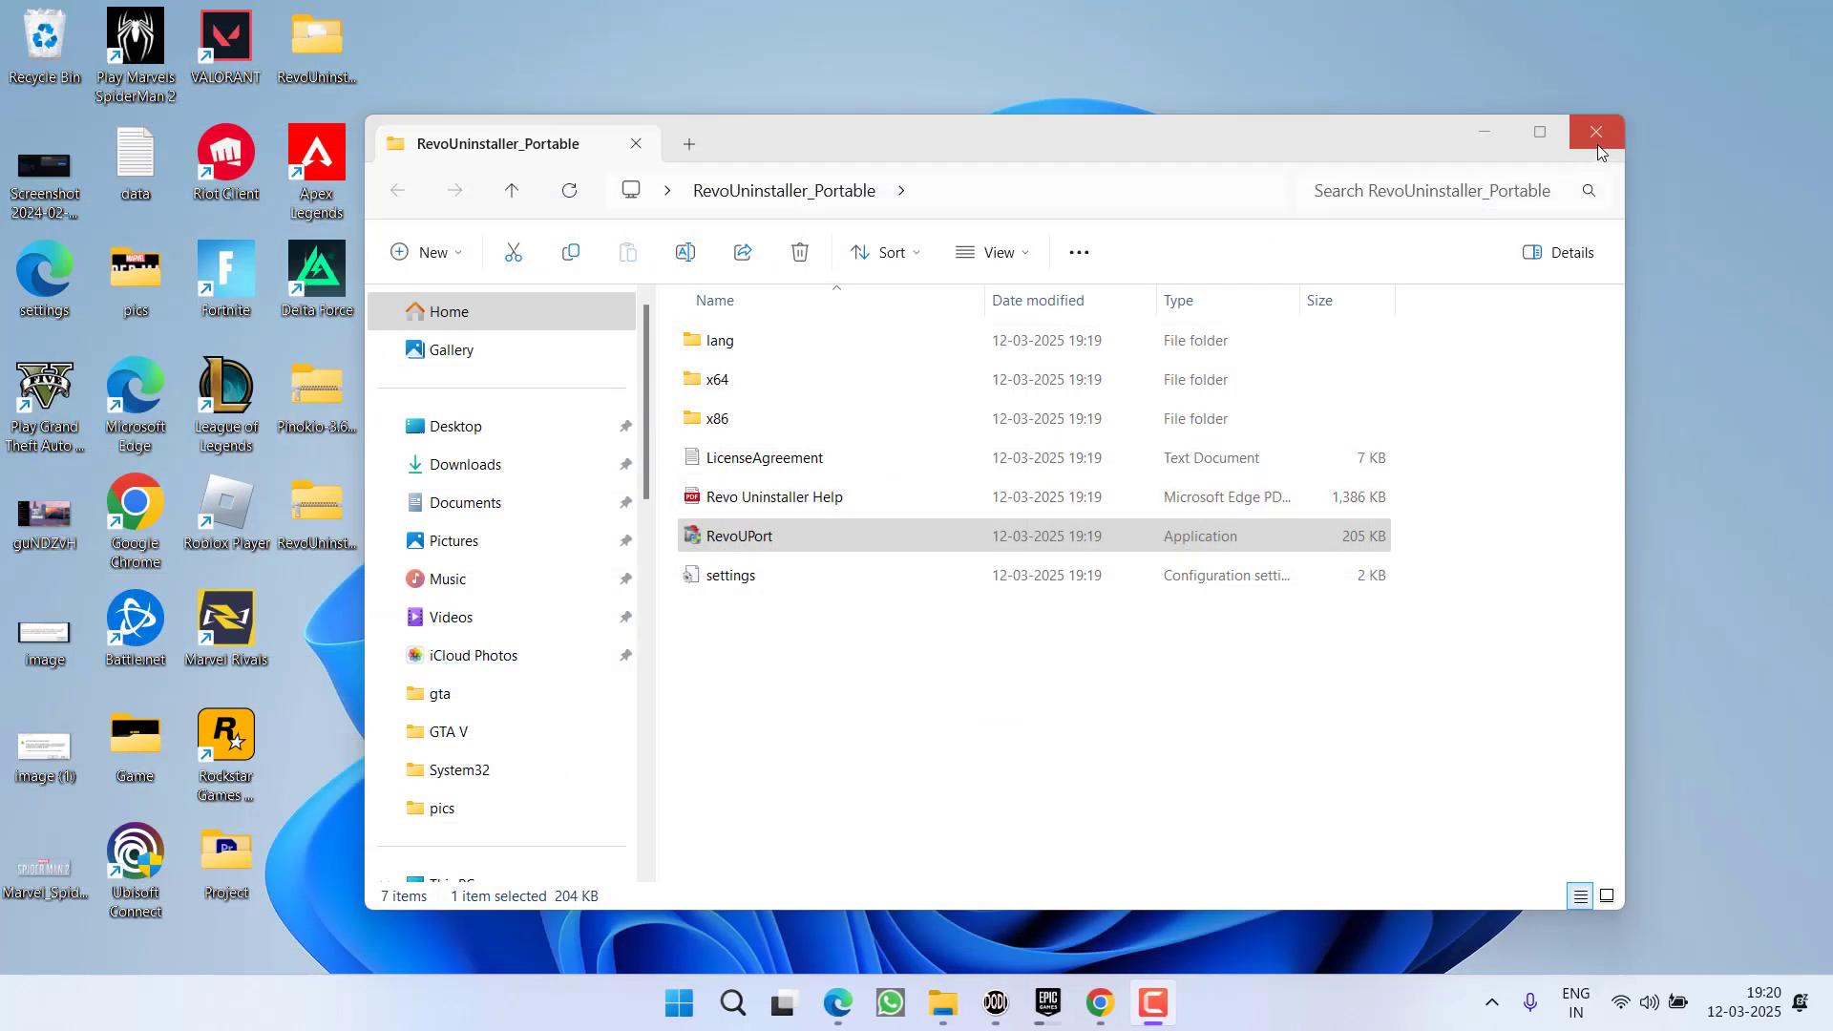
pyautogui.click(1595, 132)
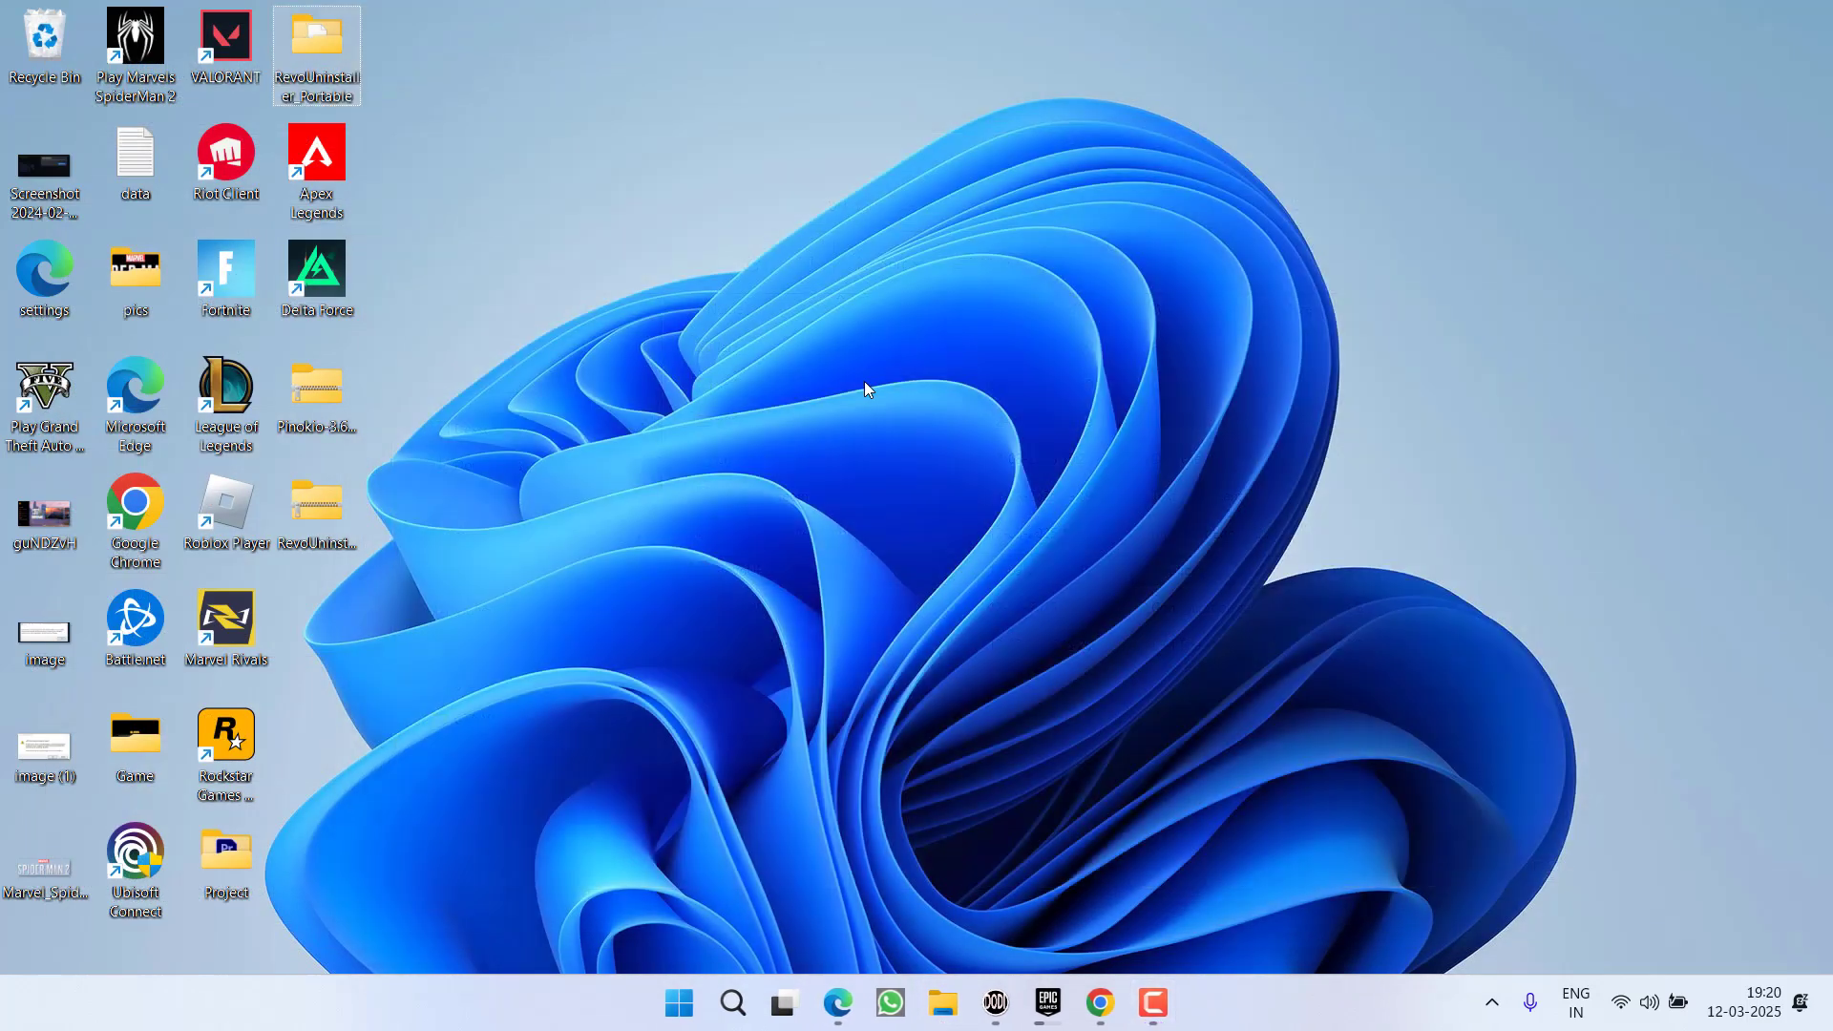